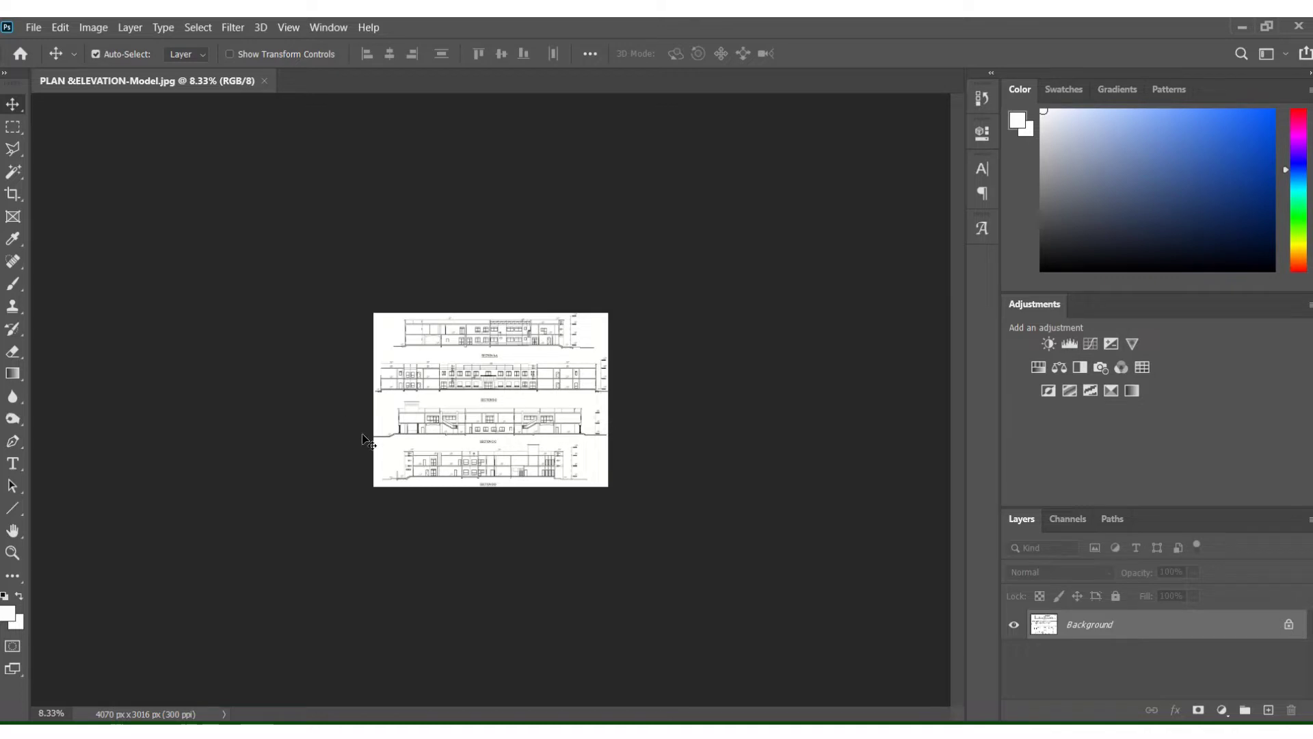
Step: Switch from the elevation drawing in Photoshop to the images folder in File Explorer
key(alt+Tab)
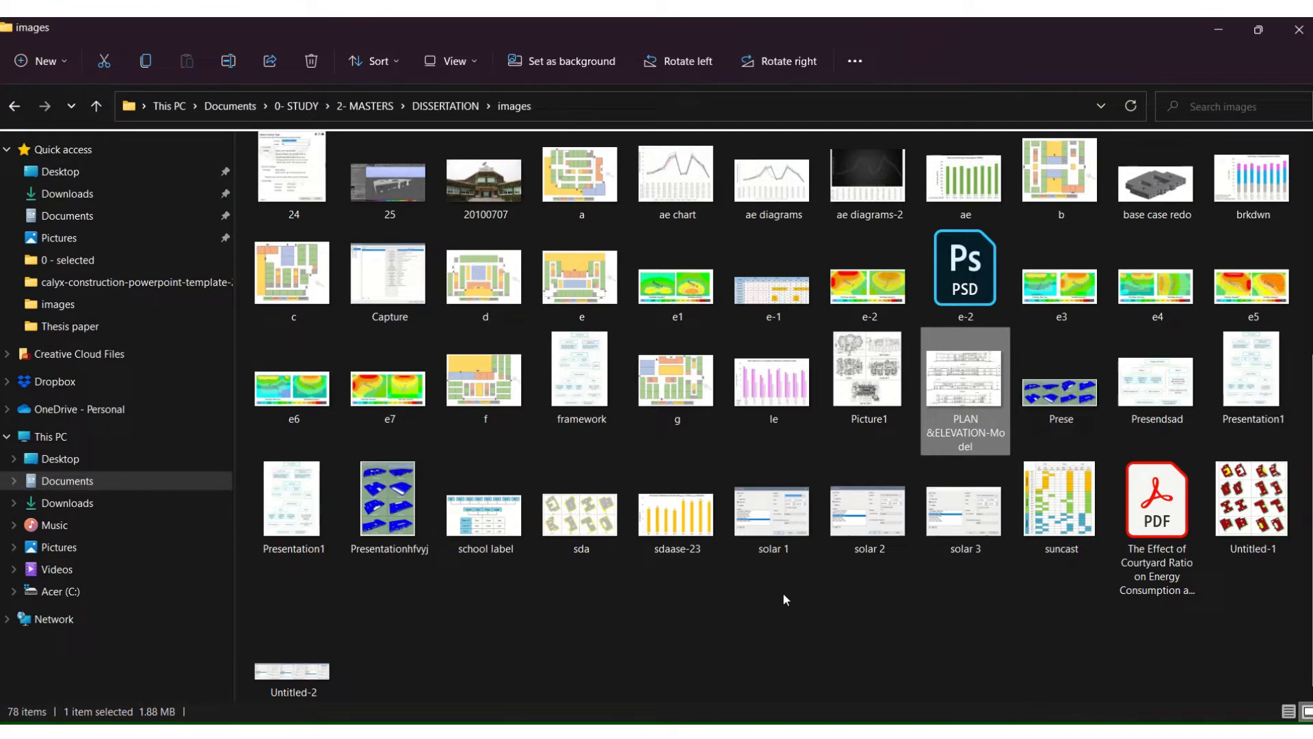
Step: Narrow the folder tree to widen the thumbnails and bring up Picture1's context menu
drag(234, 439, 47, 445)
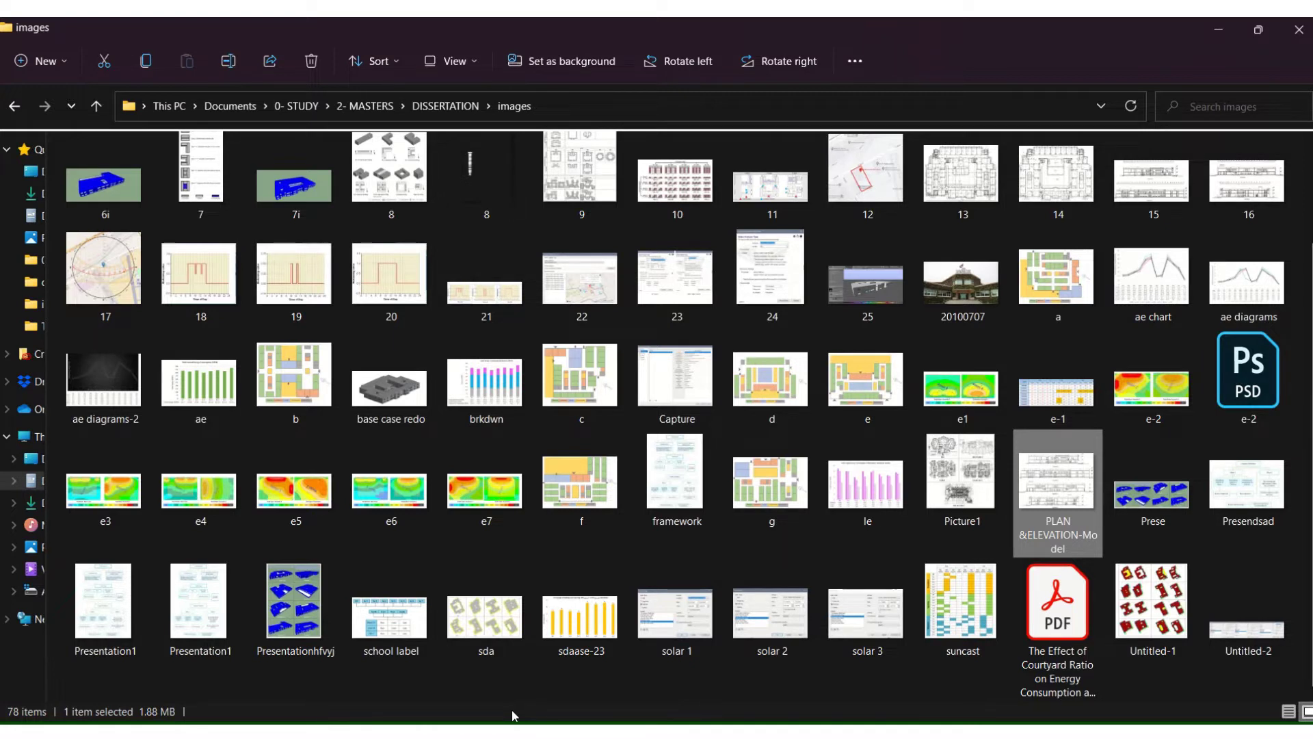
right_click(976, 520)
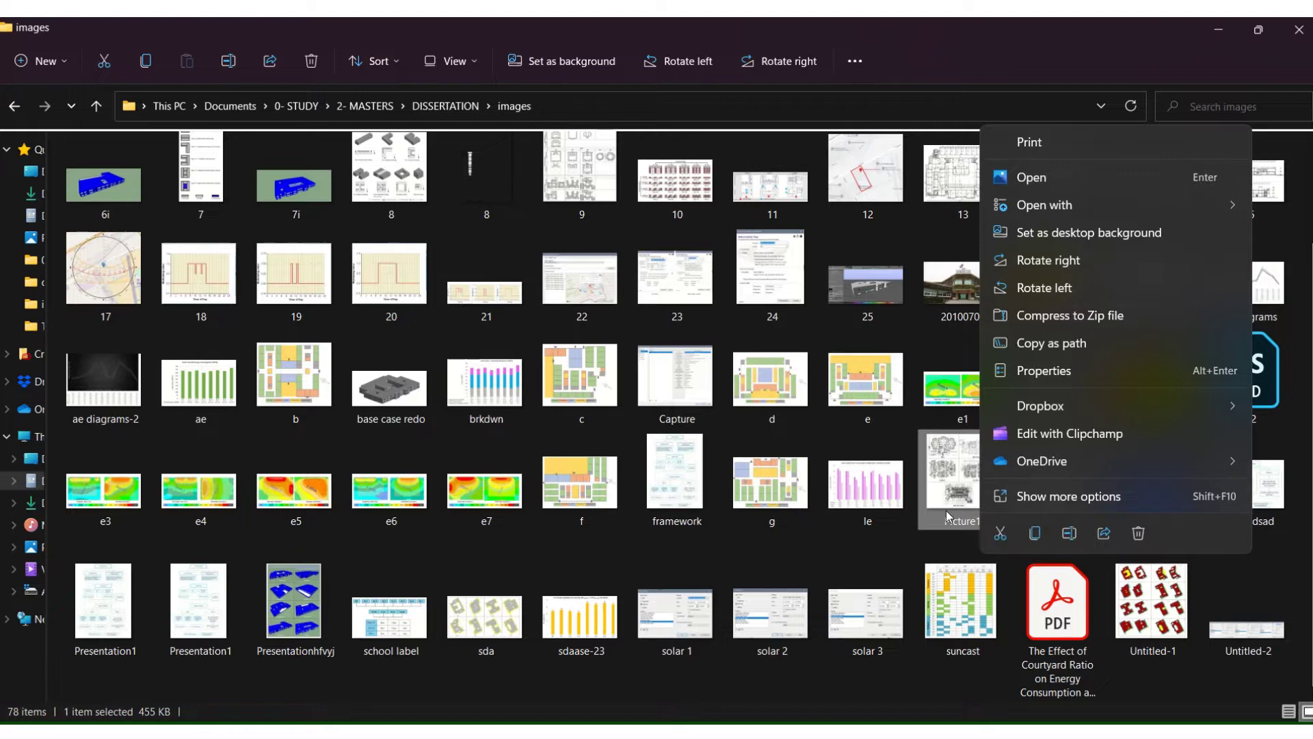
Step: Check Picture1's properties details: 1250 × 1364 pixels at 220 dpi
click(1069, 375)
drag(1141, 297, 524, 268)
click(484, 292)
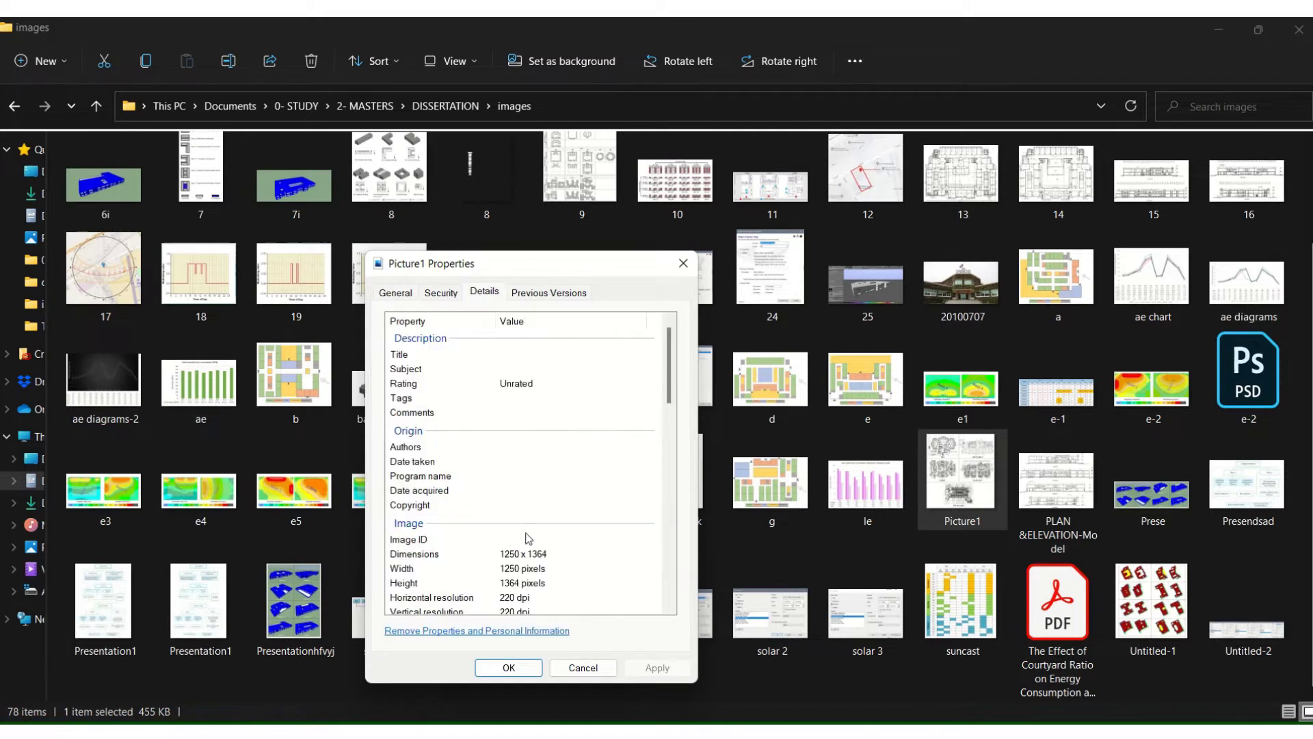
scroll(530, 533, down, 1)
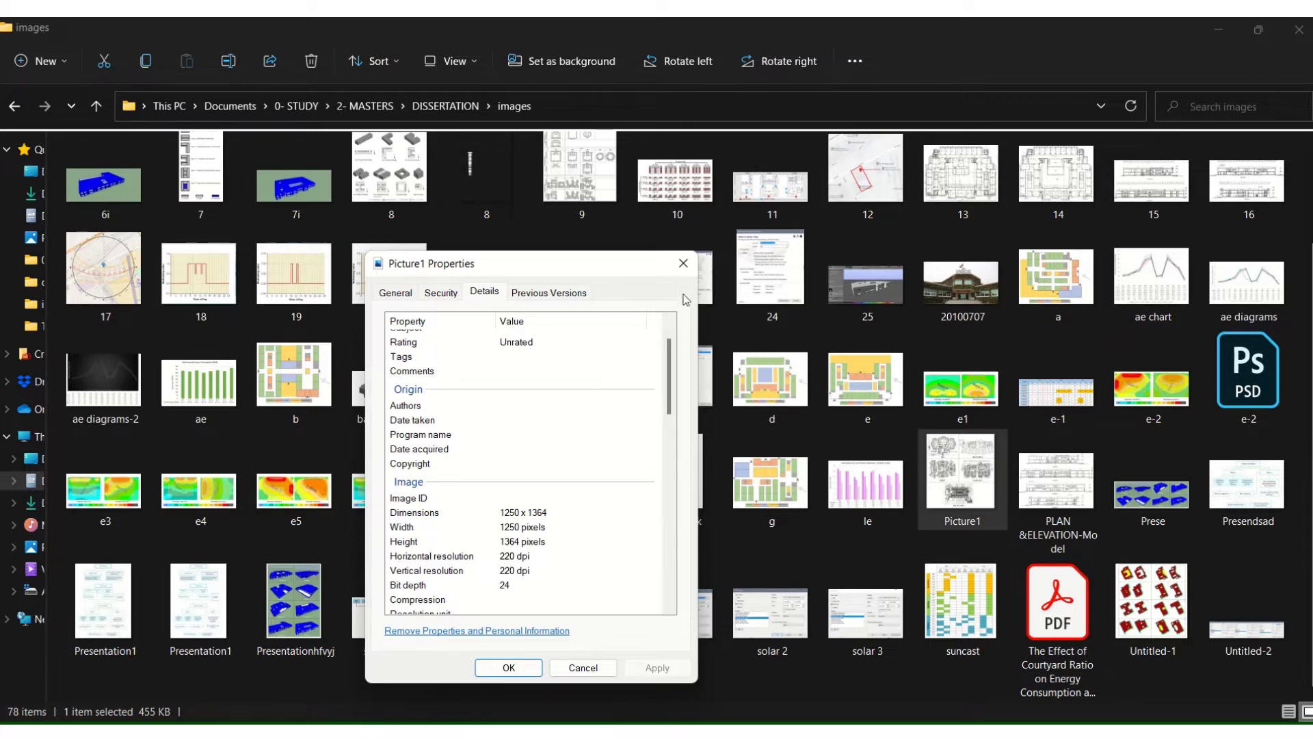
click(684, 268)
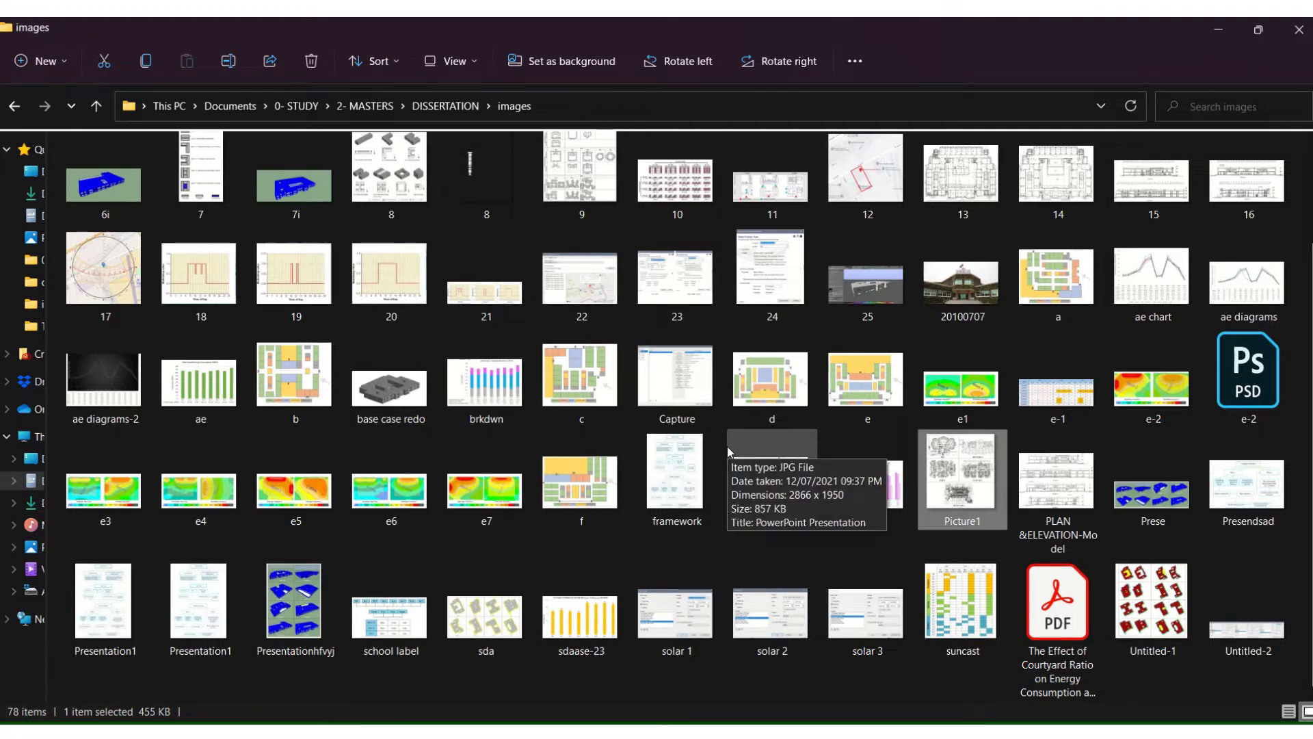
Step: Check base case redo's properties details: 3000 × 1424 pixels at 72 dpi
right_click(418, 410)
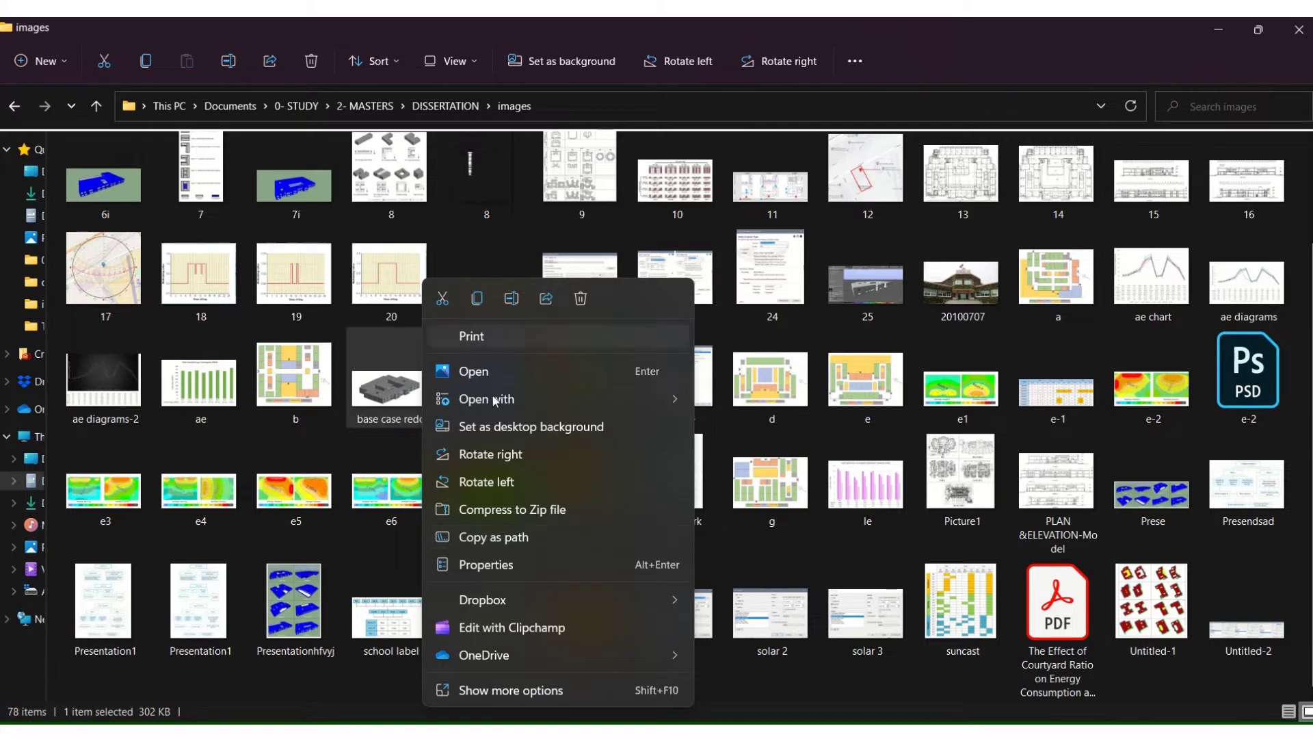
click(495, 563)
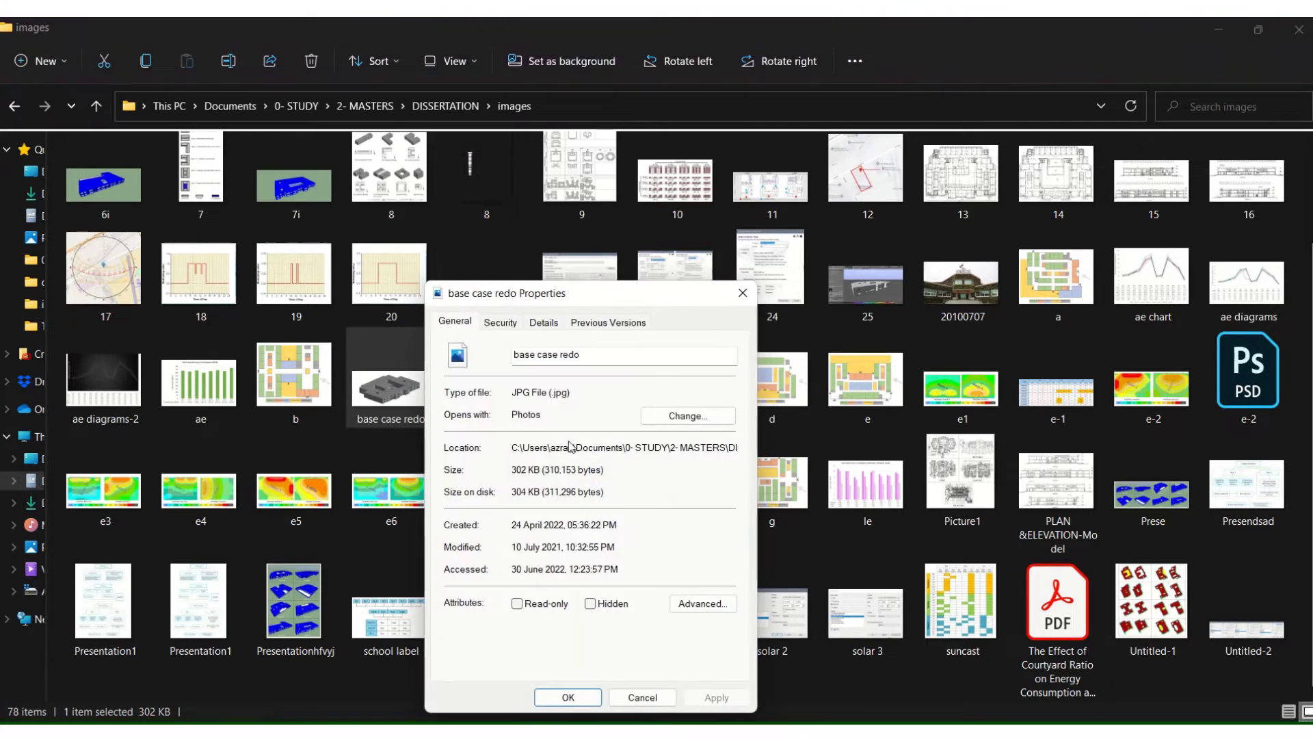
click(547, 322)
scroll(562, 552, down, 2)
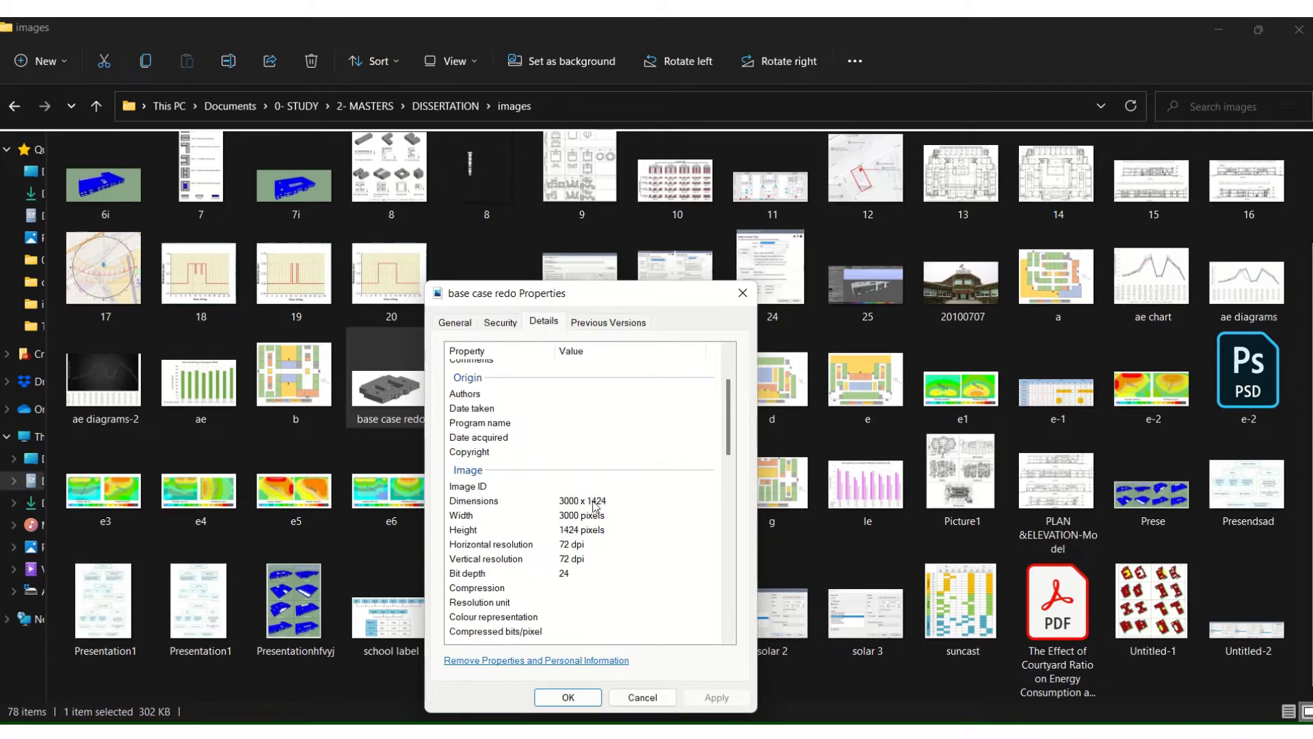
click(742, 293)
Step: Preview base case redo.jpg in Photos, then close the viewer
double_click(392, 410)
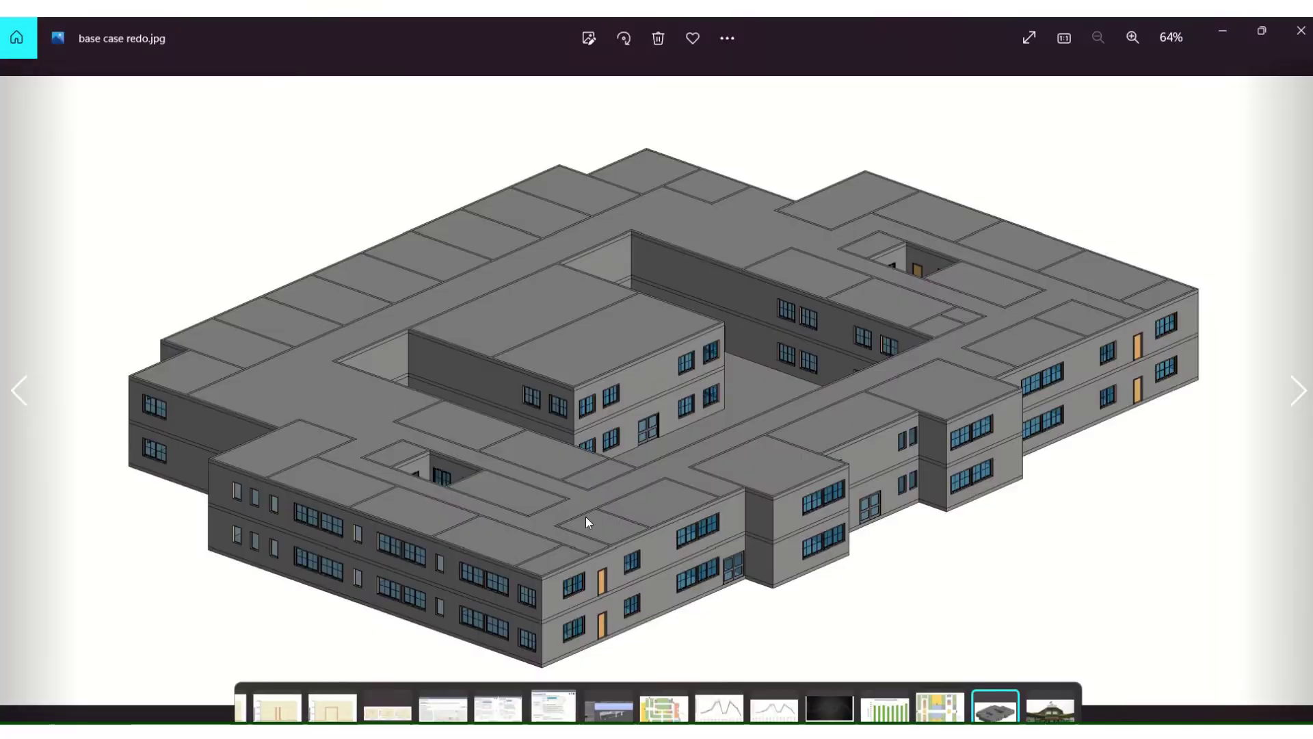
click(1301, 31)
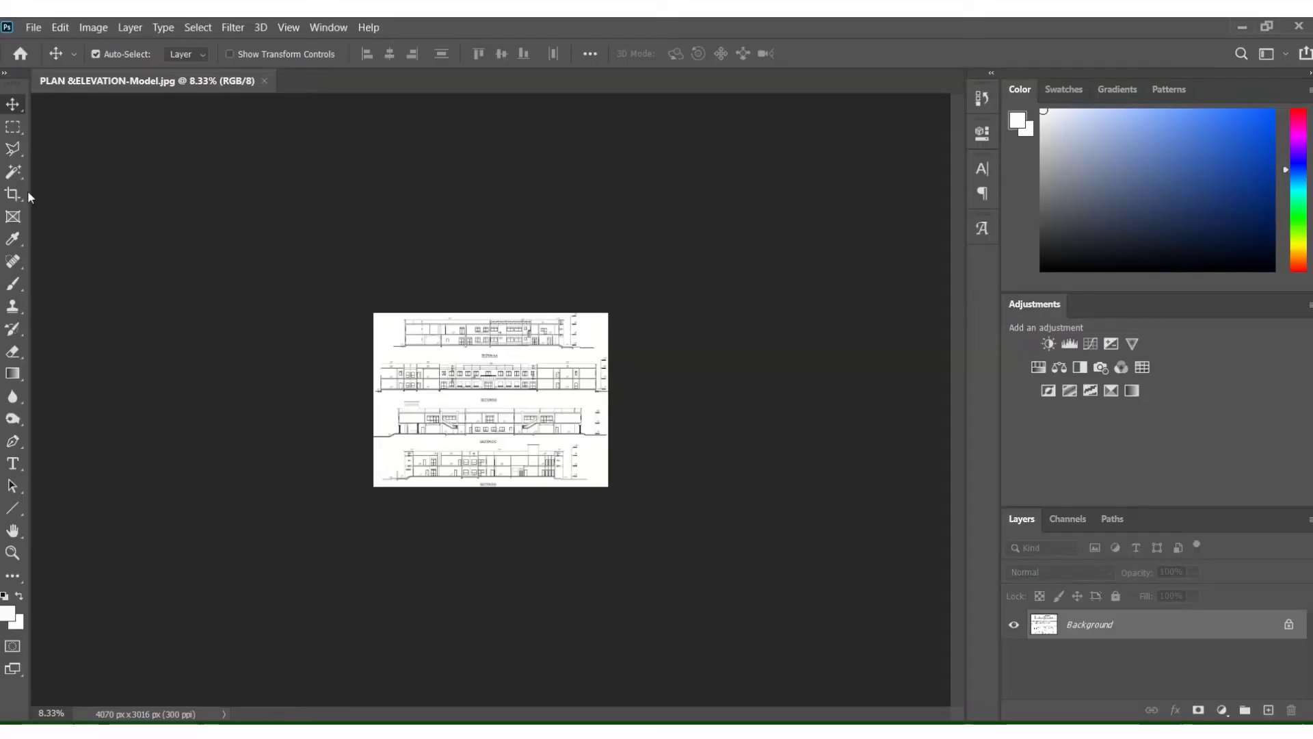
Step: Zoom into the section drawing and open Image Size, checking Pixels/Inch and the Fit To presets
click(12, 552)
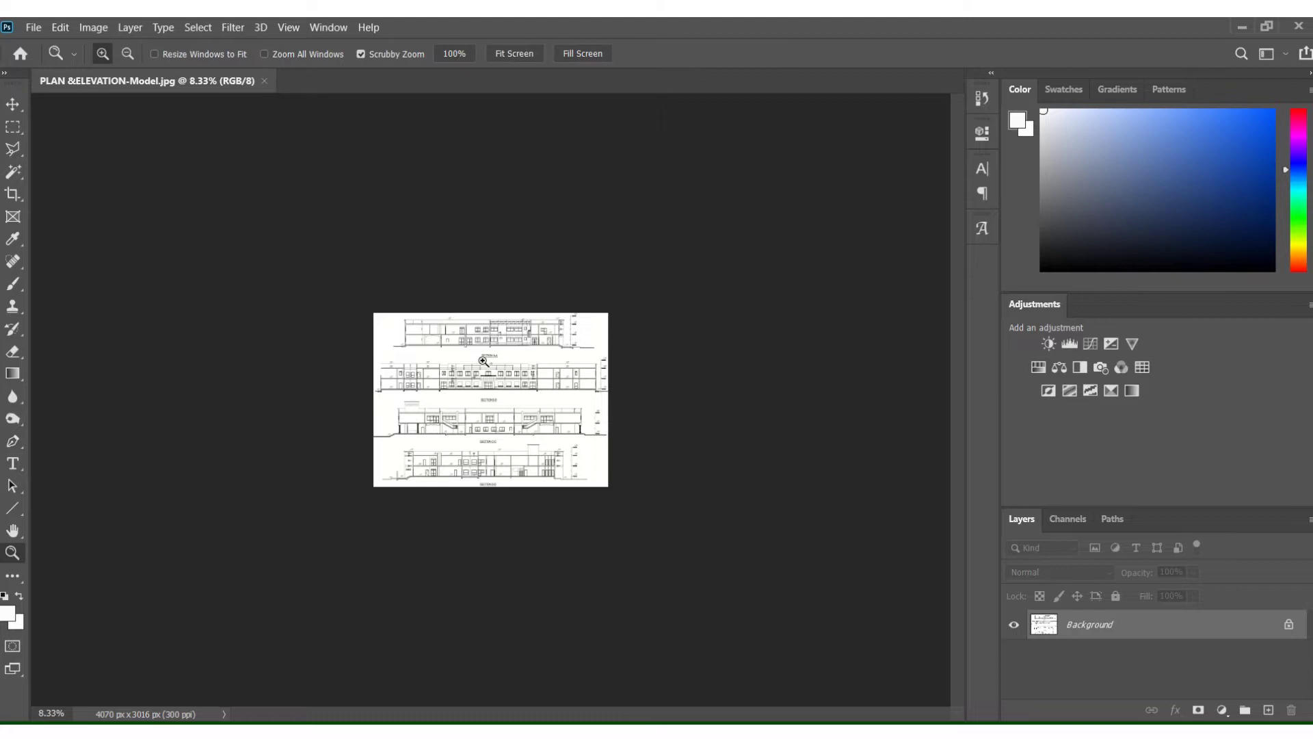
drag(489, 399, 548, 448)
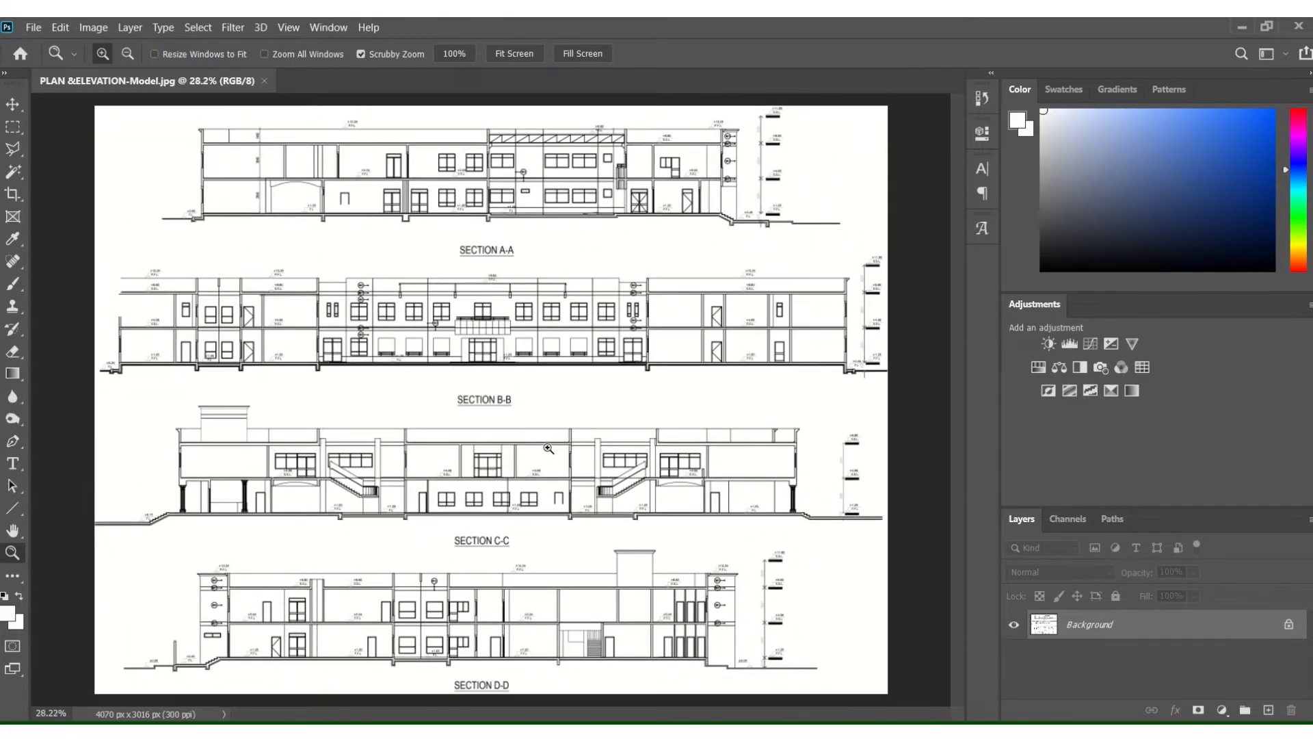
click(93, 27)
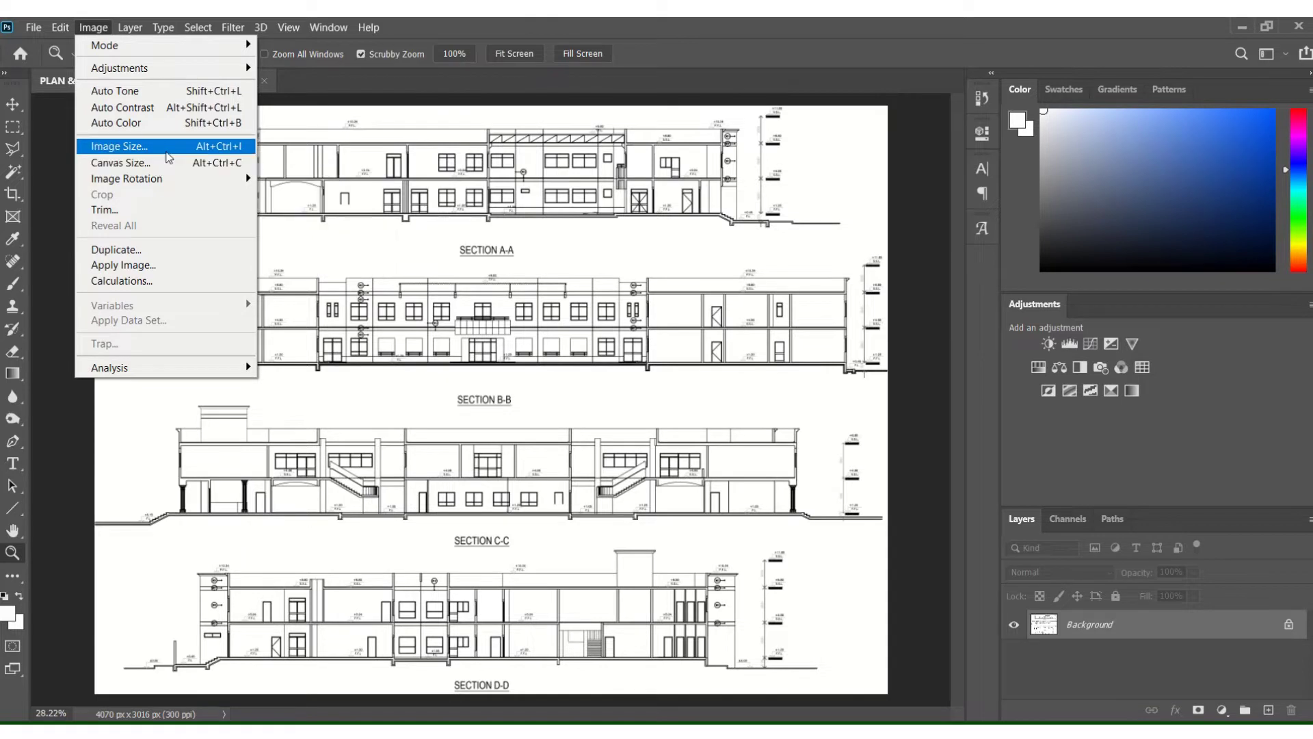
click(176, 150)
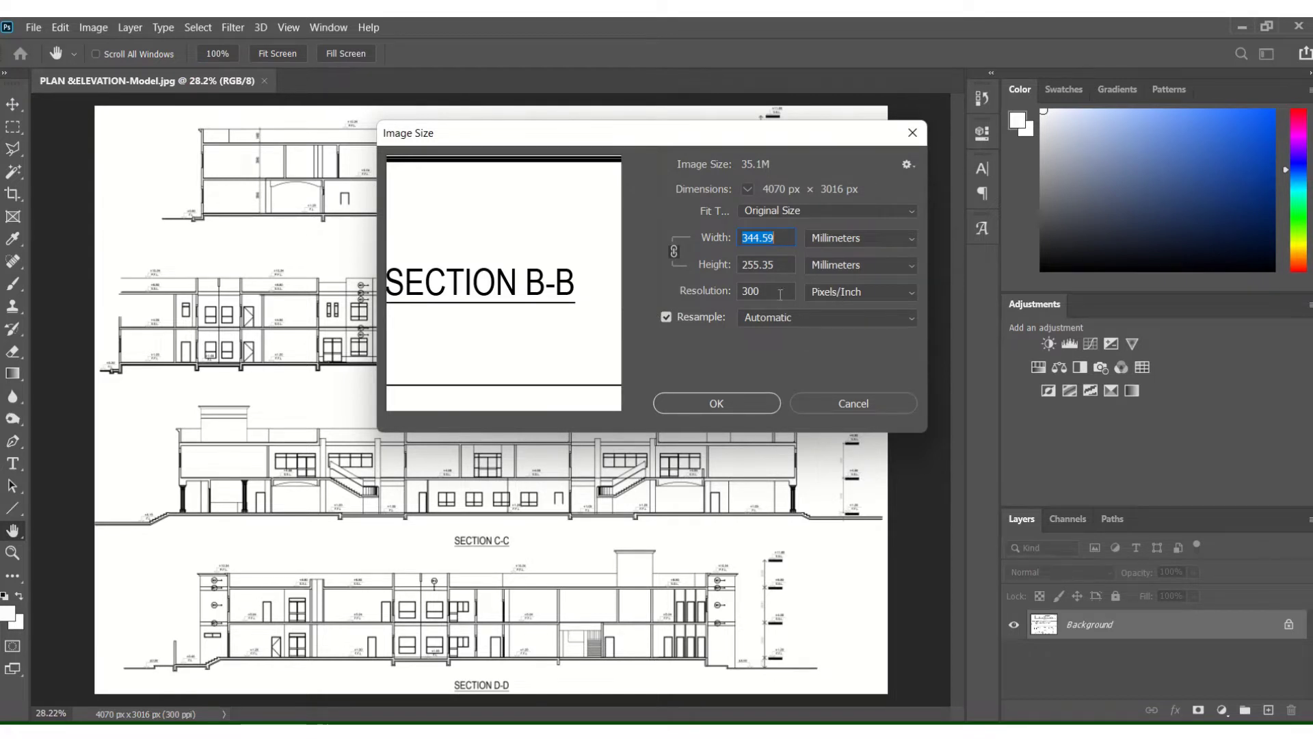
click(841, 292)
click(855, 292)
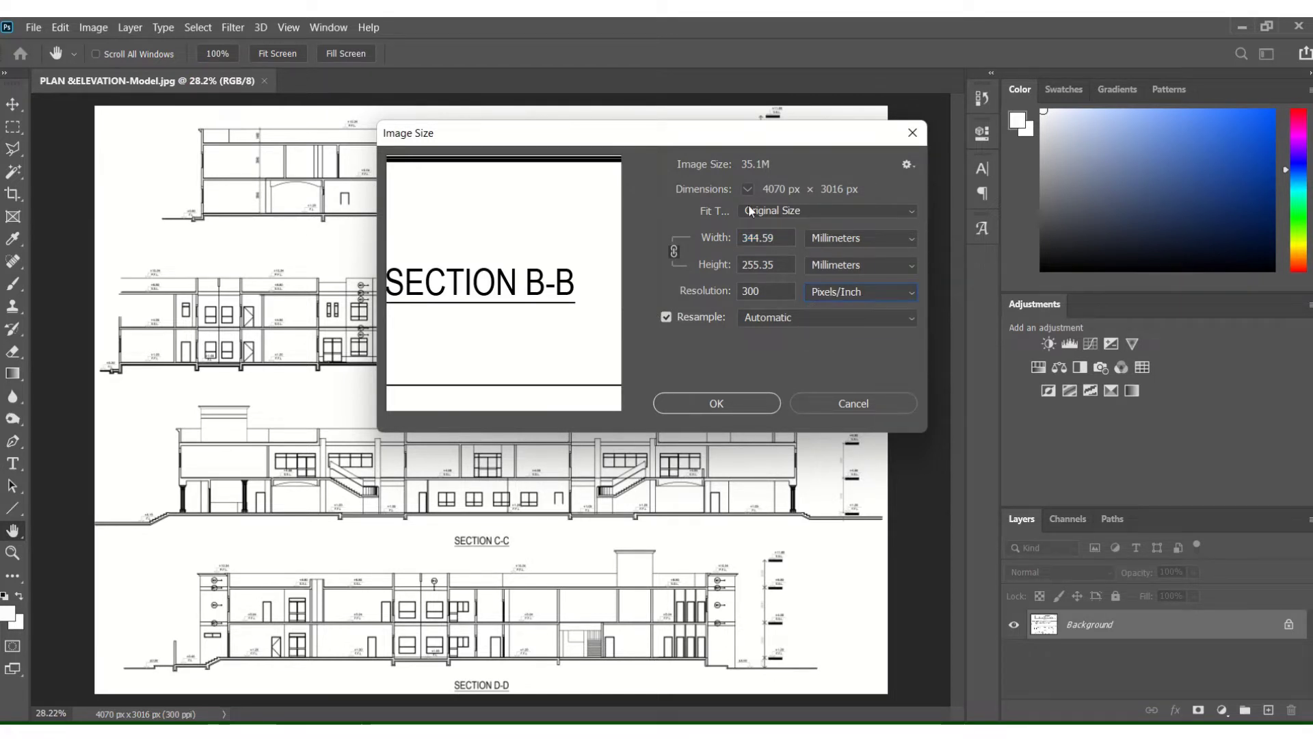
click(788, 212)
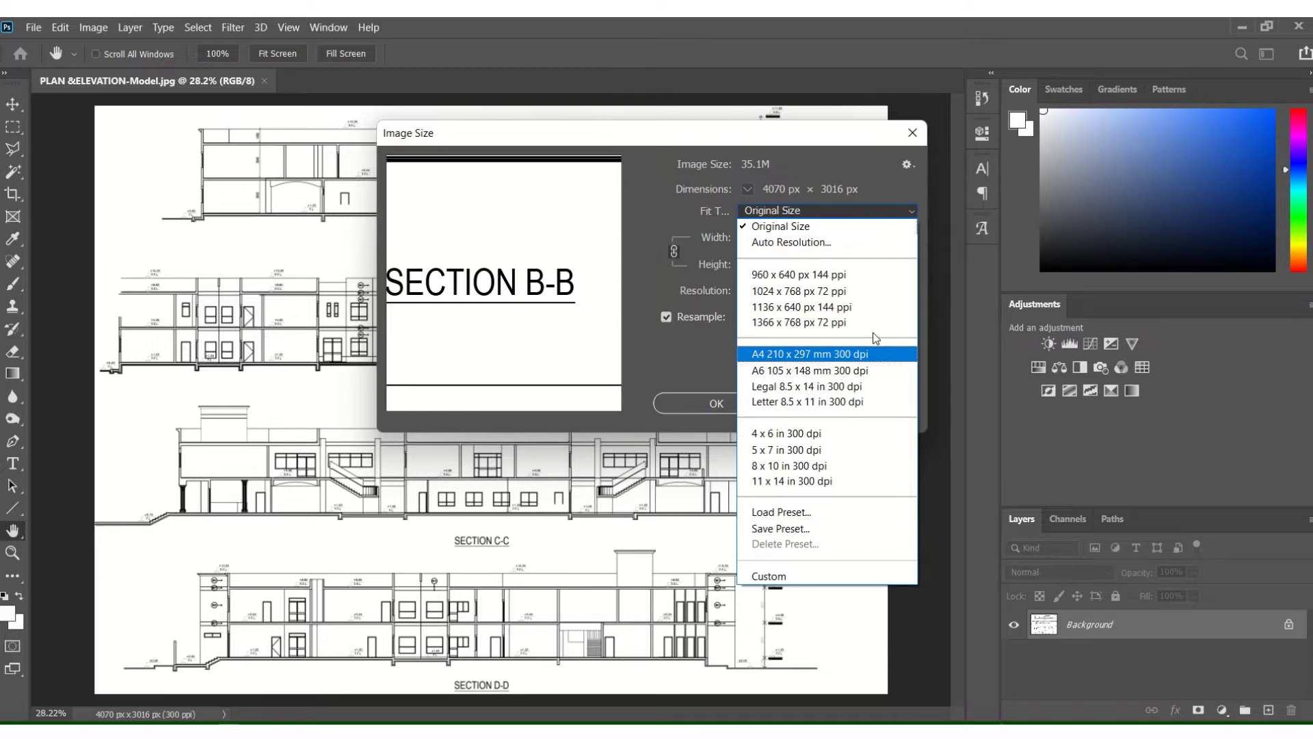
Step: Keep Original Size and change the resolution from 300 to 600 pixels/inch
click(892, 208)
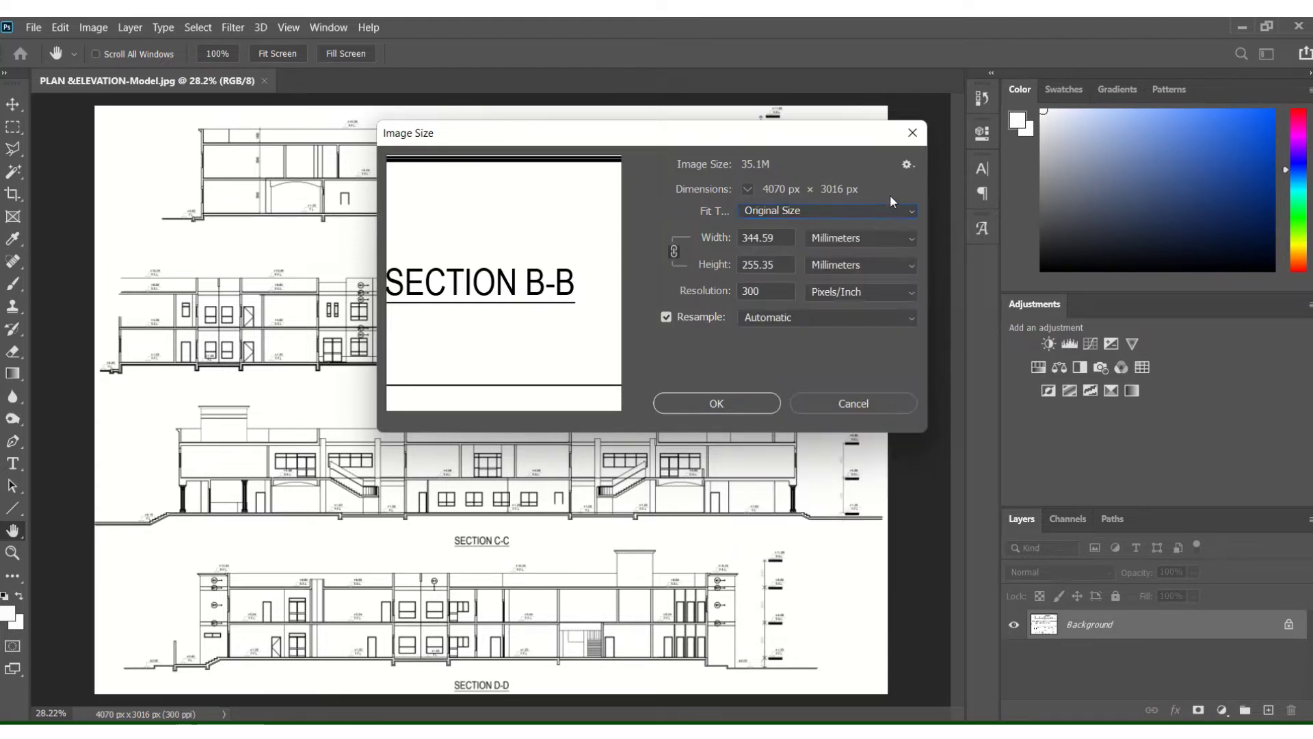
click(766, 291)
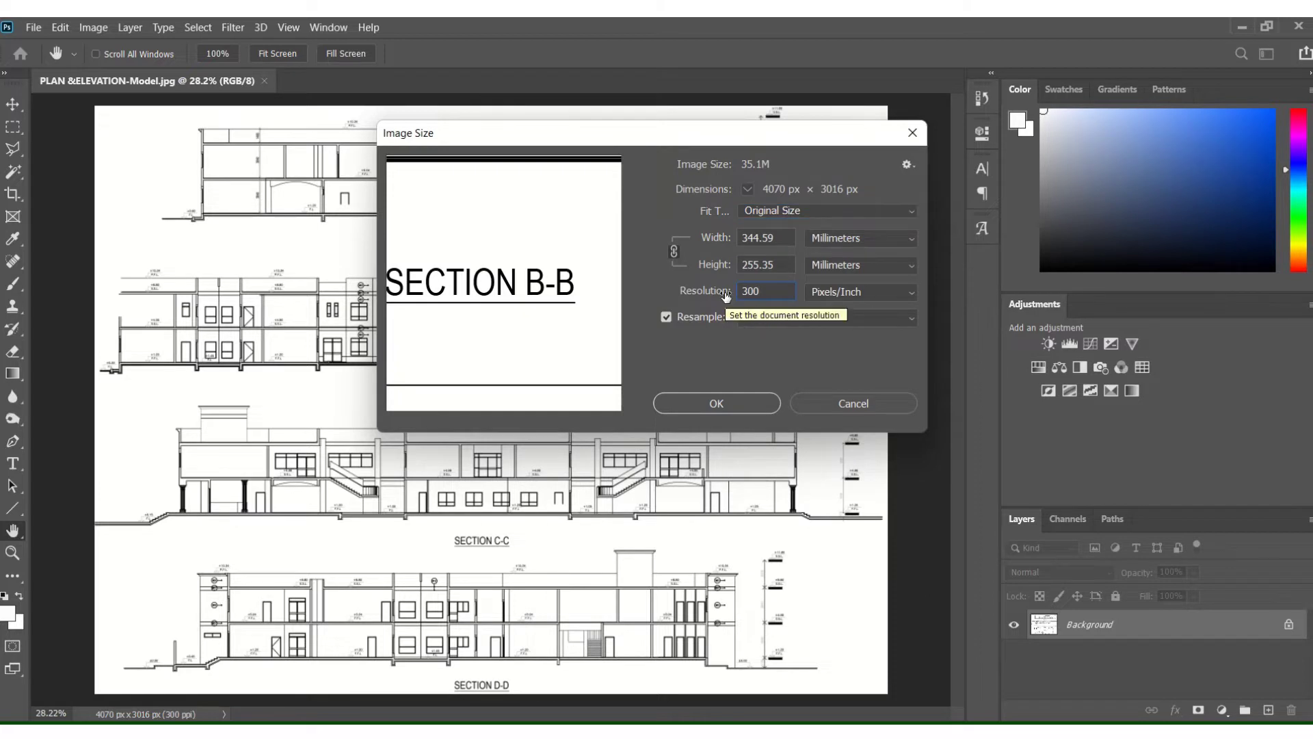
drag(713, 137, 649, 262)
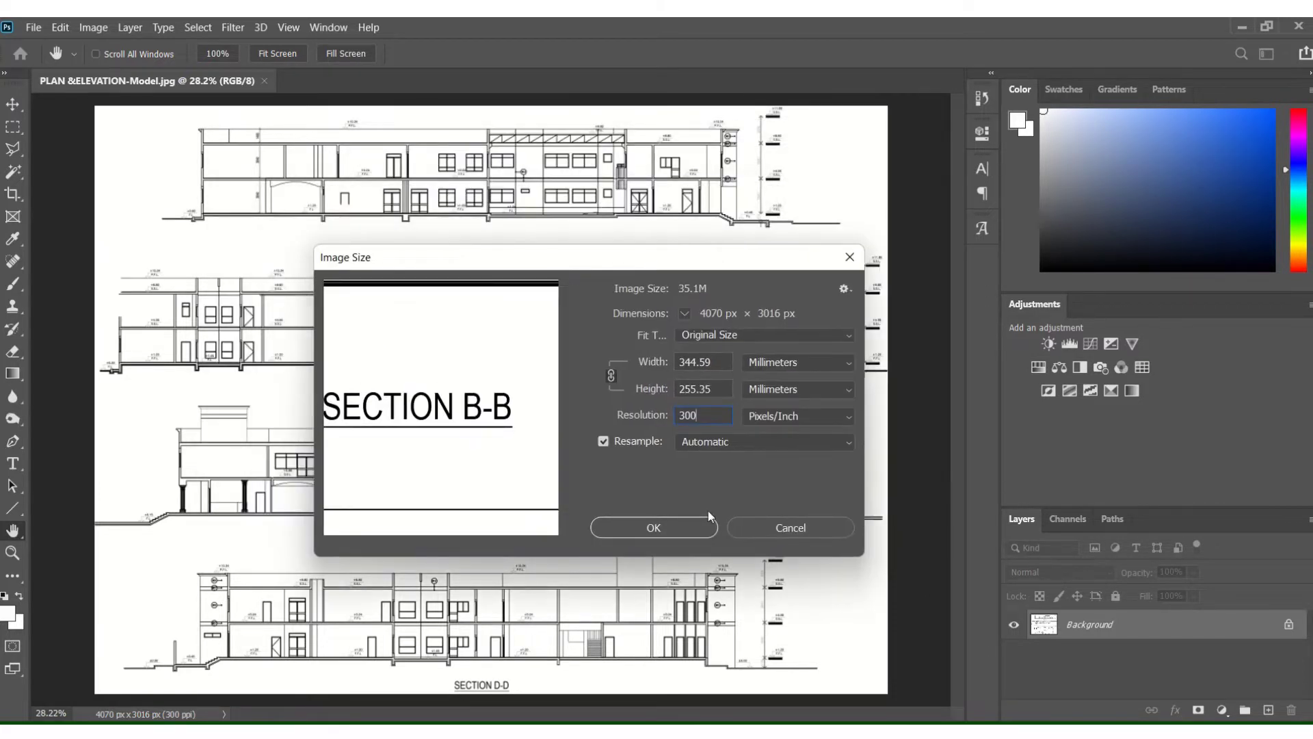
double_click(690, 415)
mouse_move(439, 395)
text(600)
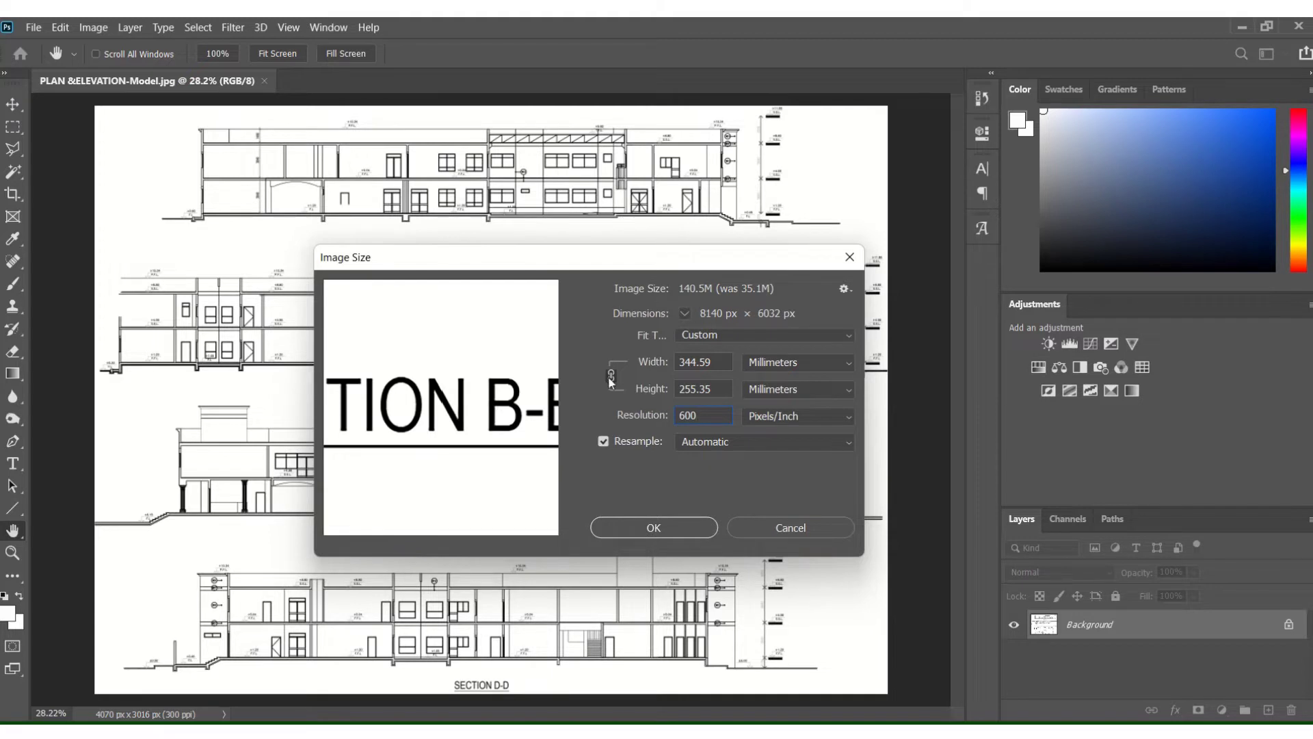
key(ctrl+a)
Step: Set the width to 7 inches, apply the resize, and save the drawing
click(694, 363)
click(807, 357)
click(797, 409)
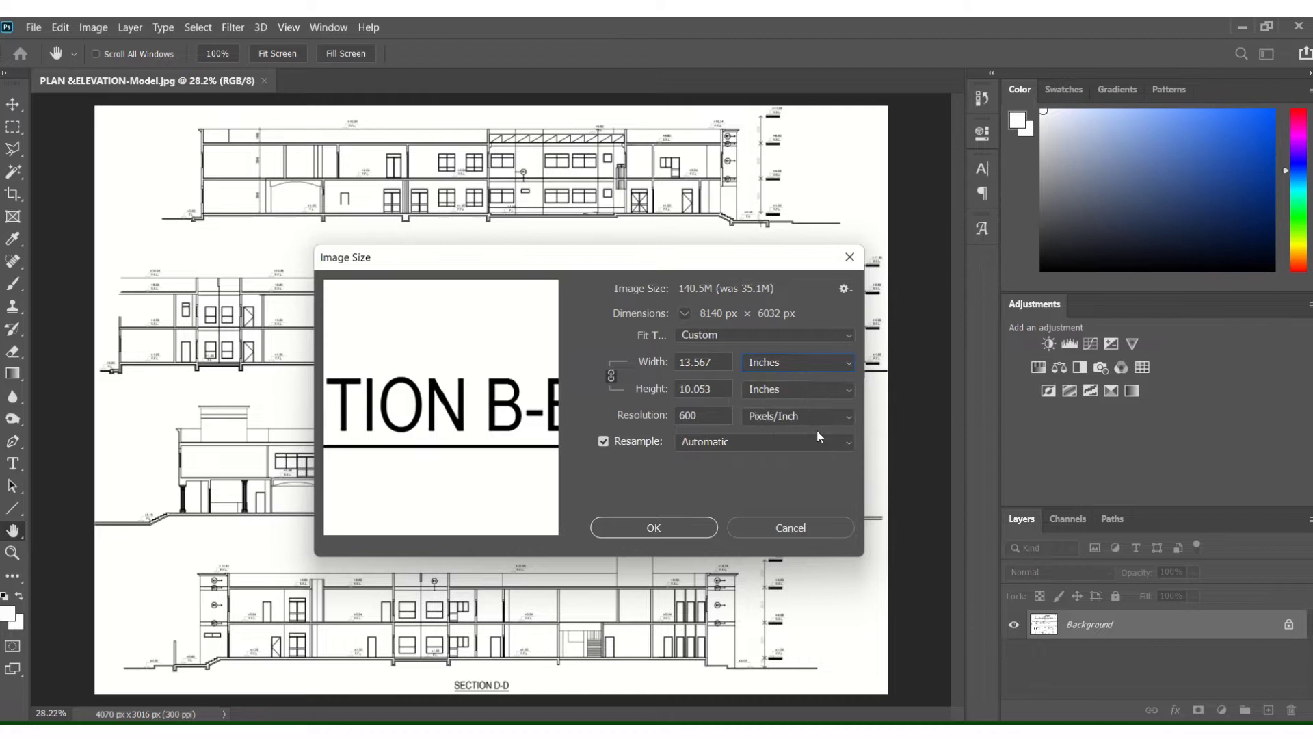
click(721, 368)
click(659, 368)
text(7)
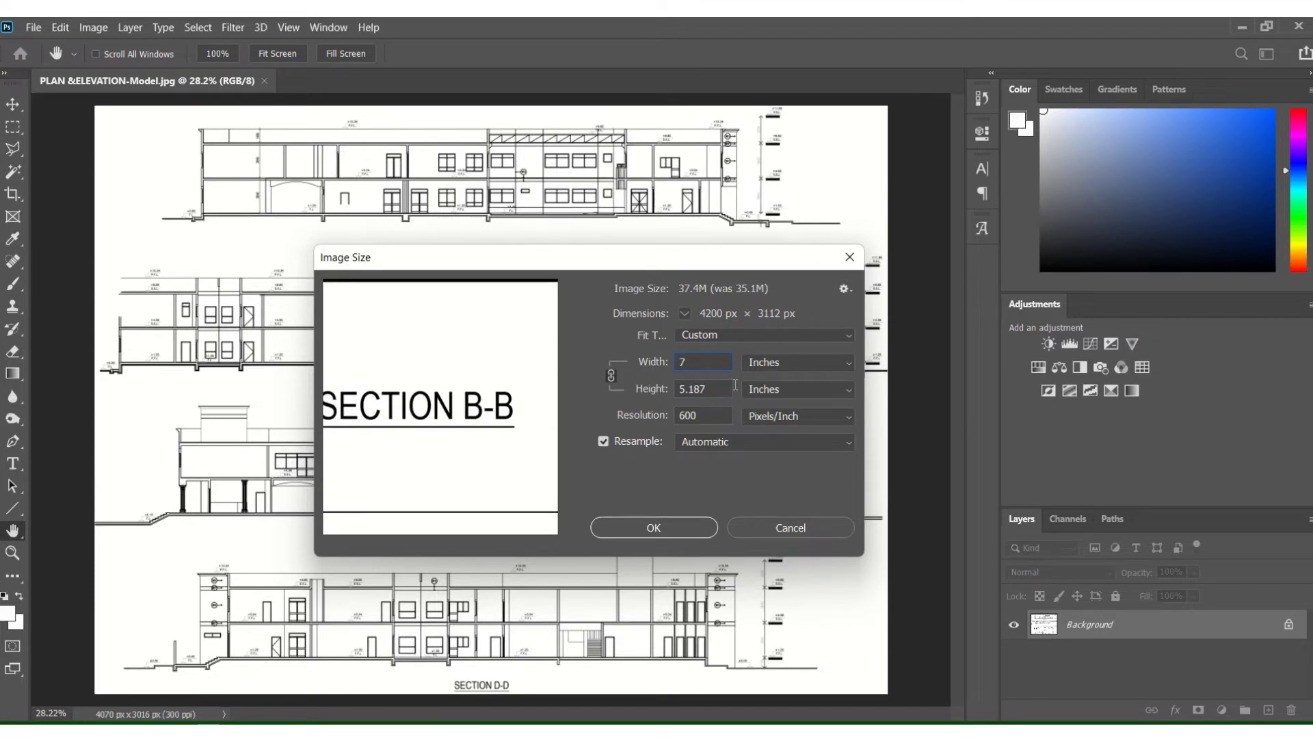
click(820, 390)
click(703, 366)
text(10)
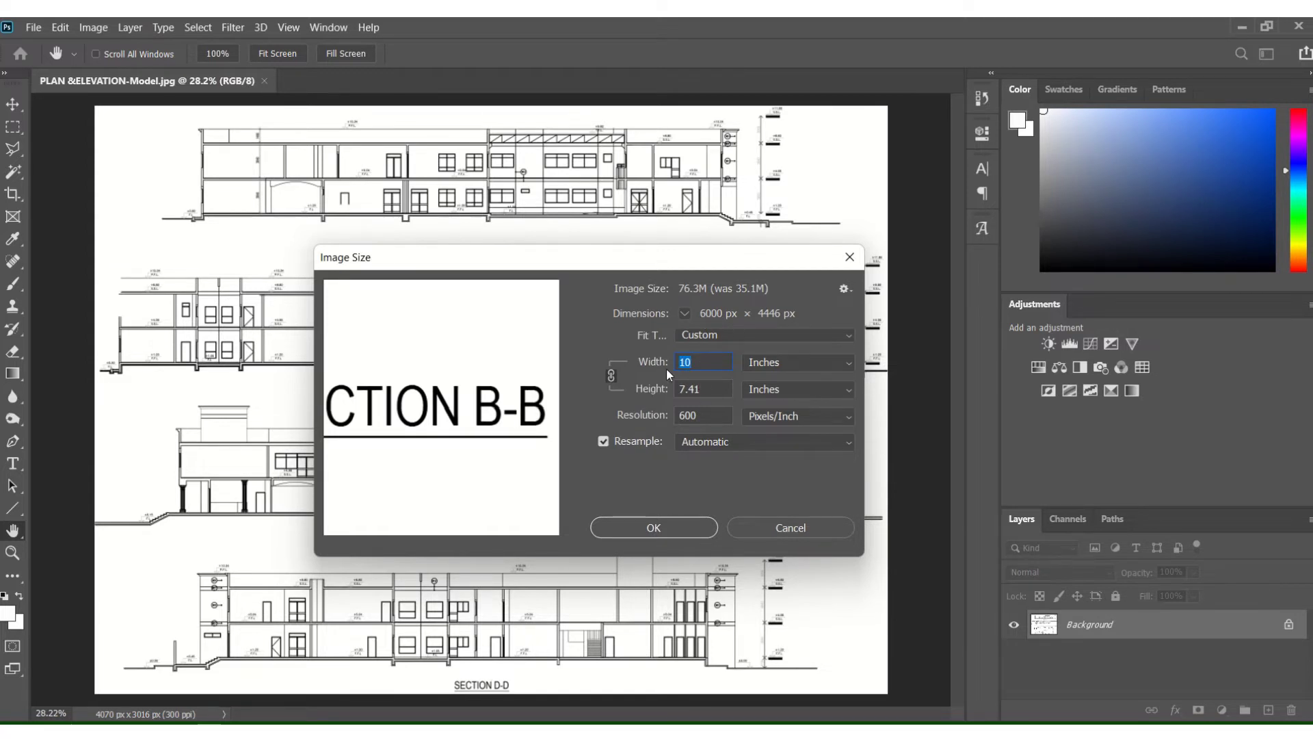
text(7)
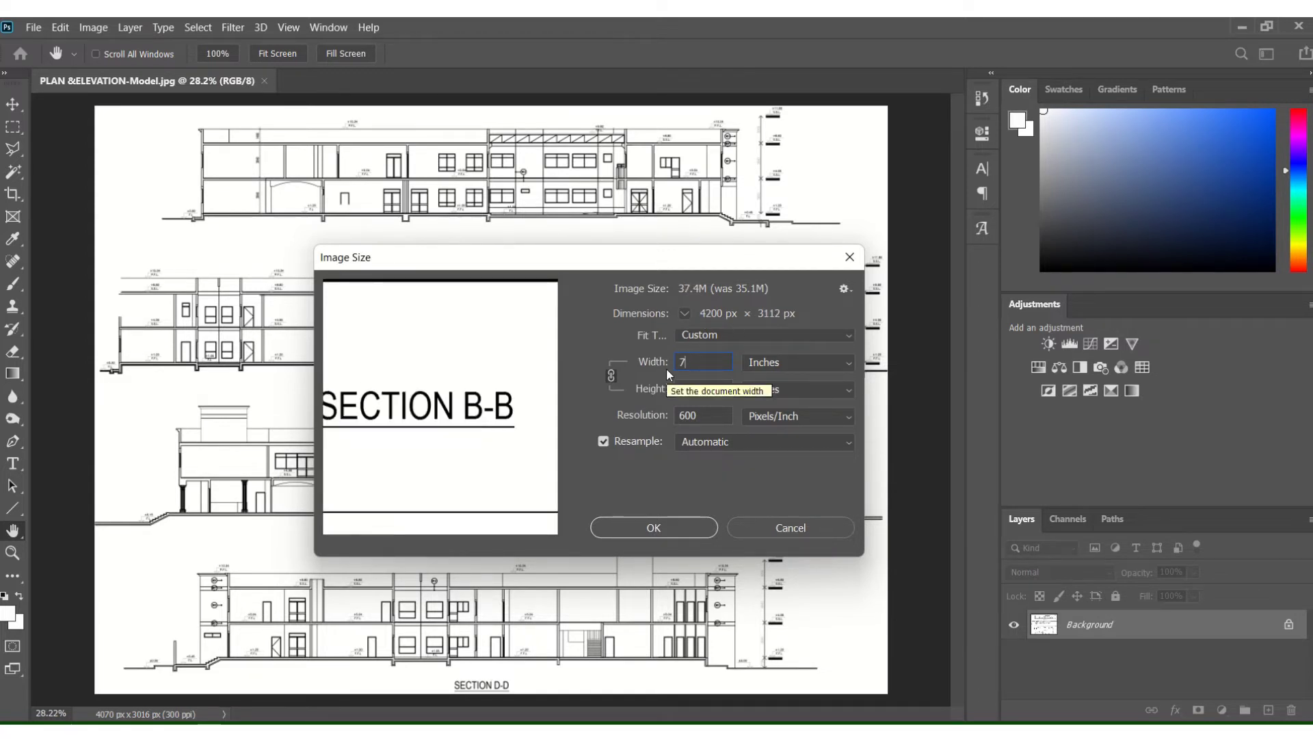
click(613, 532)
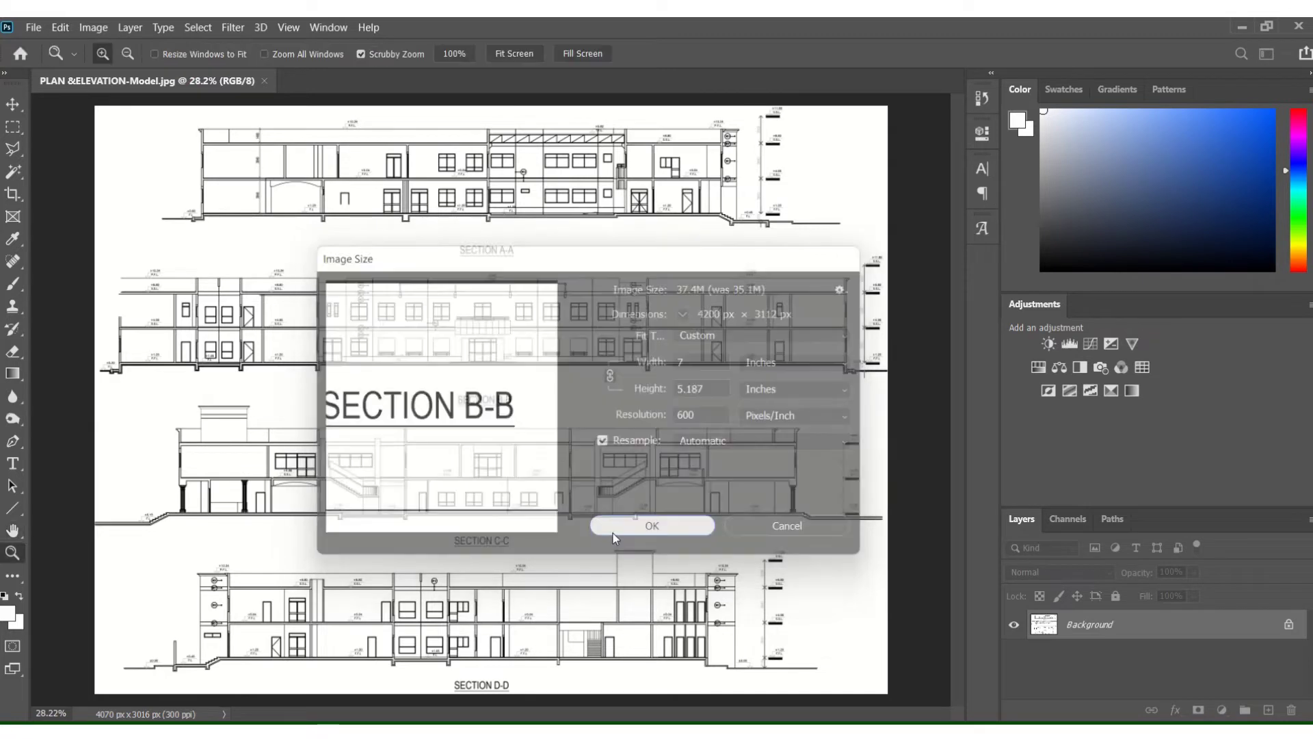
click(33, 28)
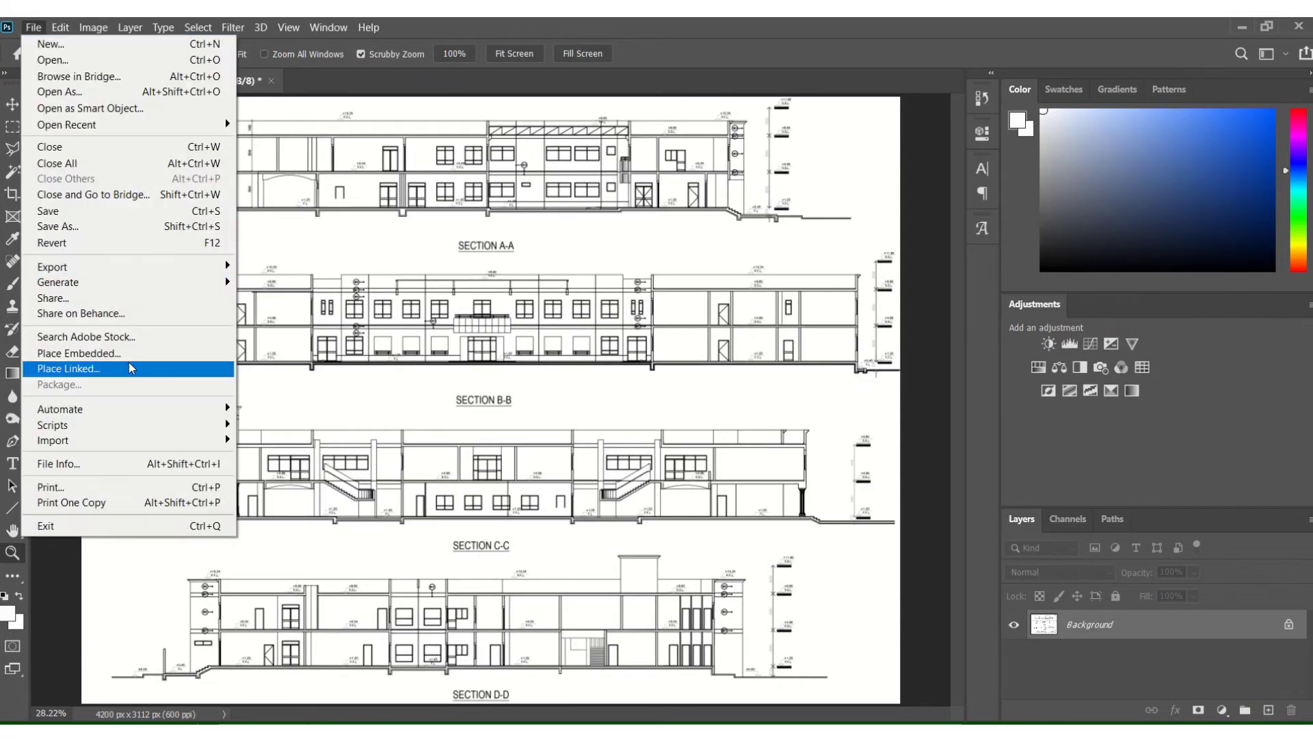
click(49, 211)
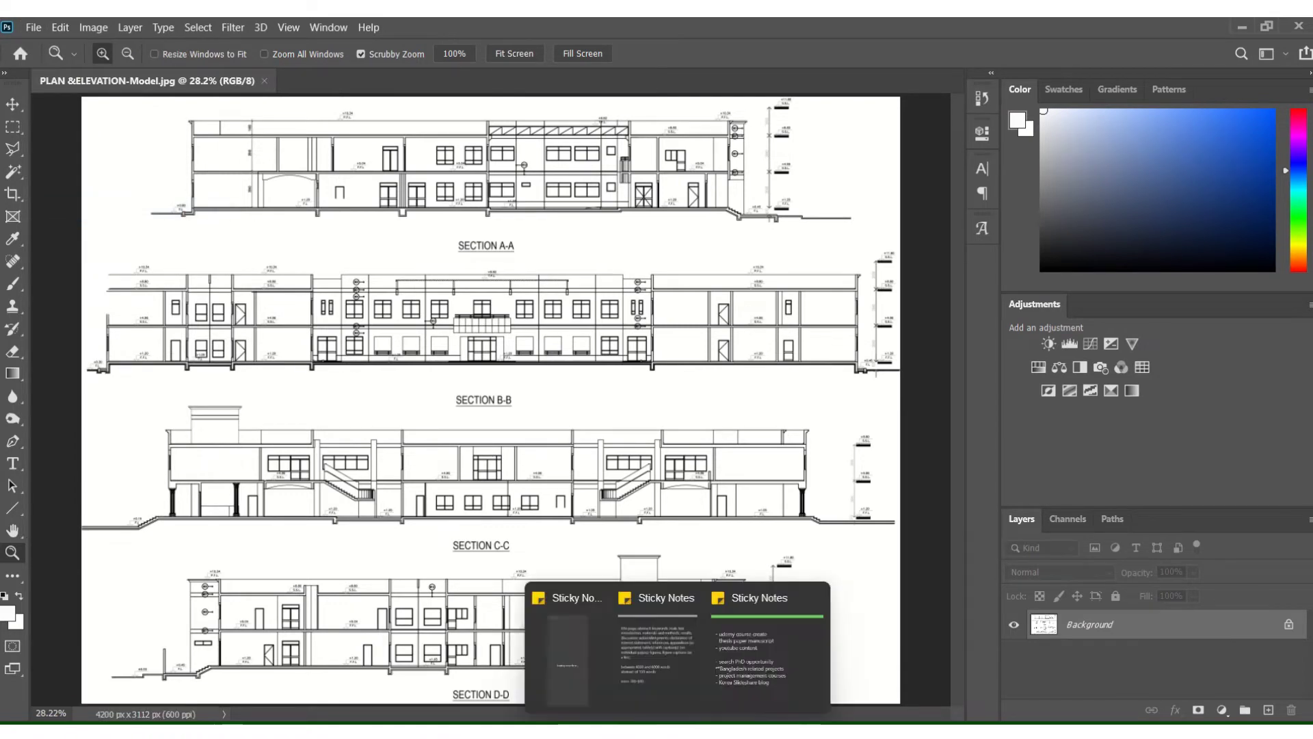
click(650, 680)
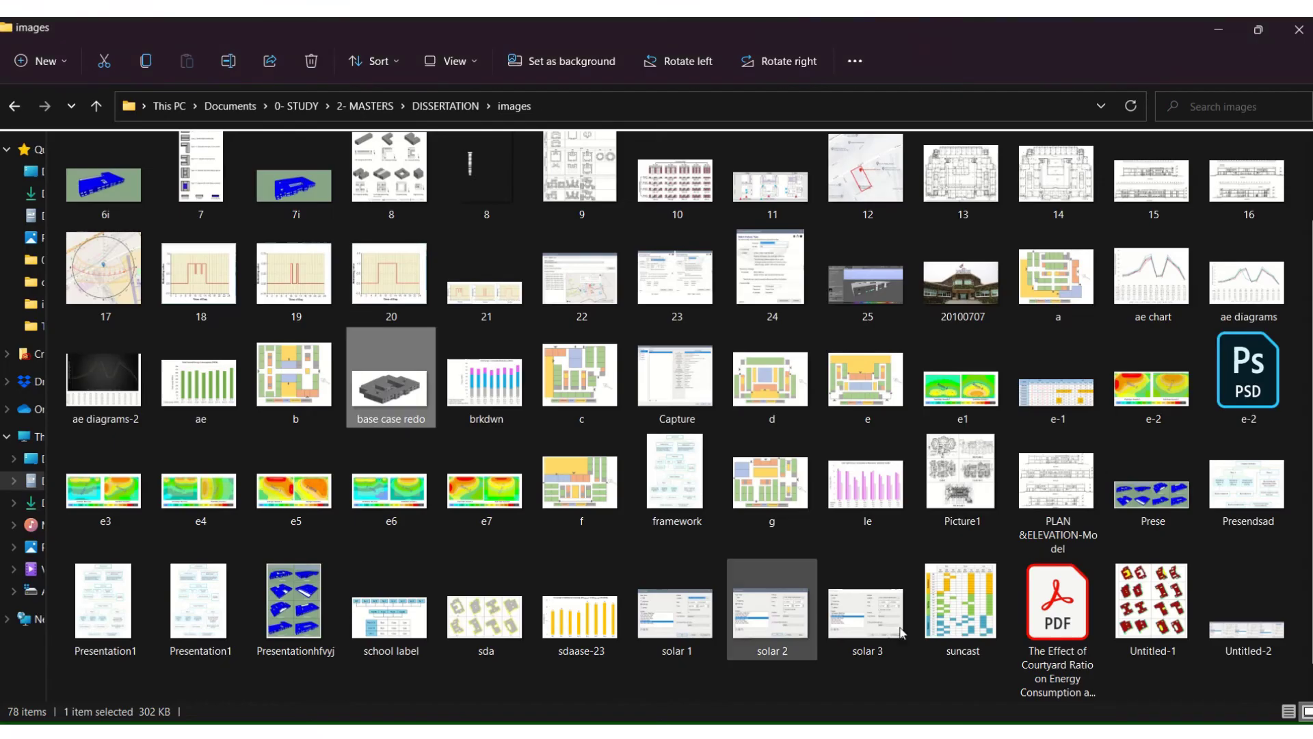
click(1036, 509)
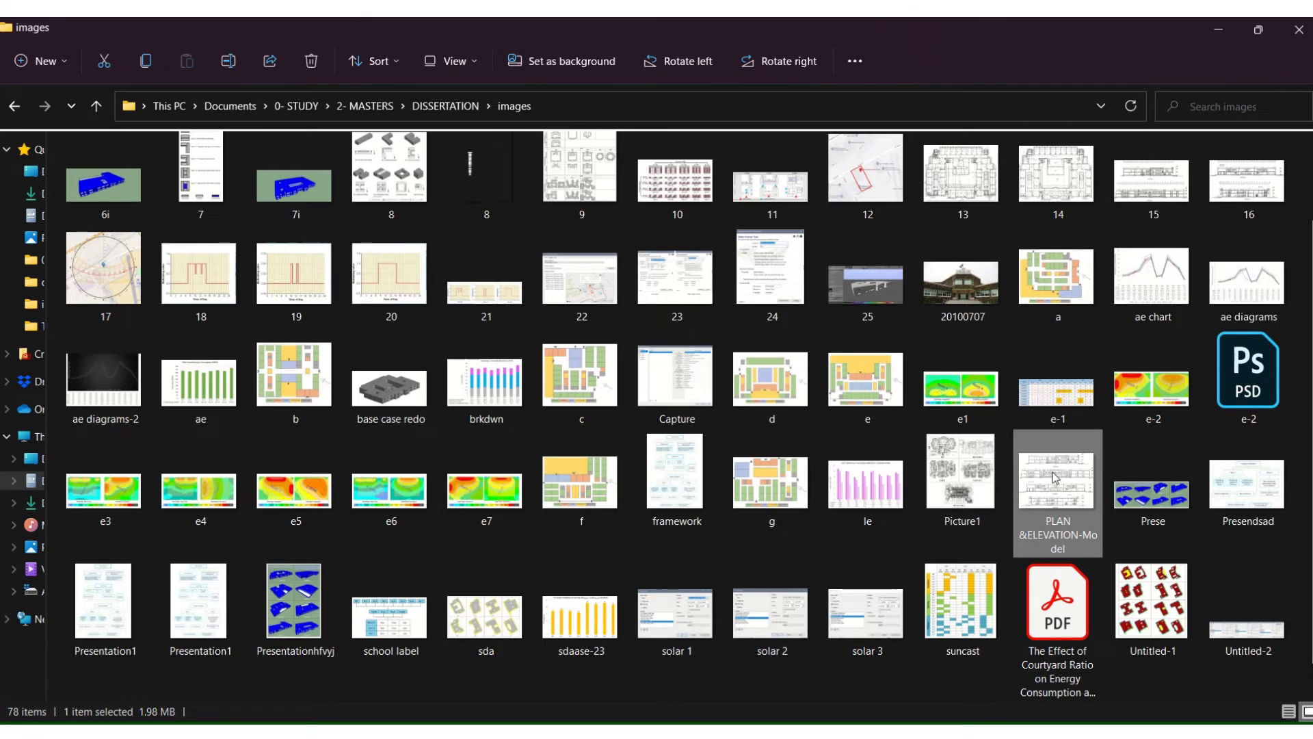
right_click(1052, 482)
click(868, 559)
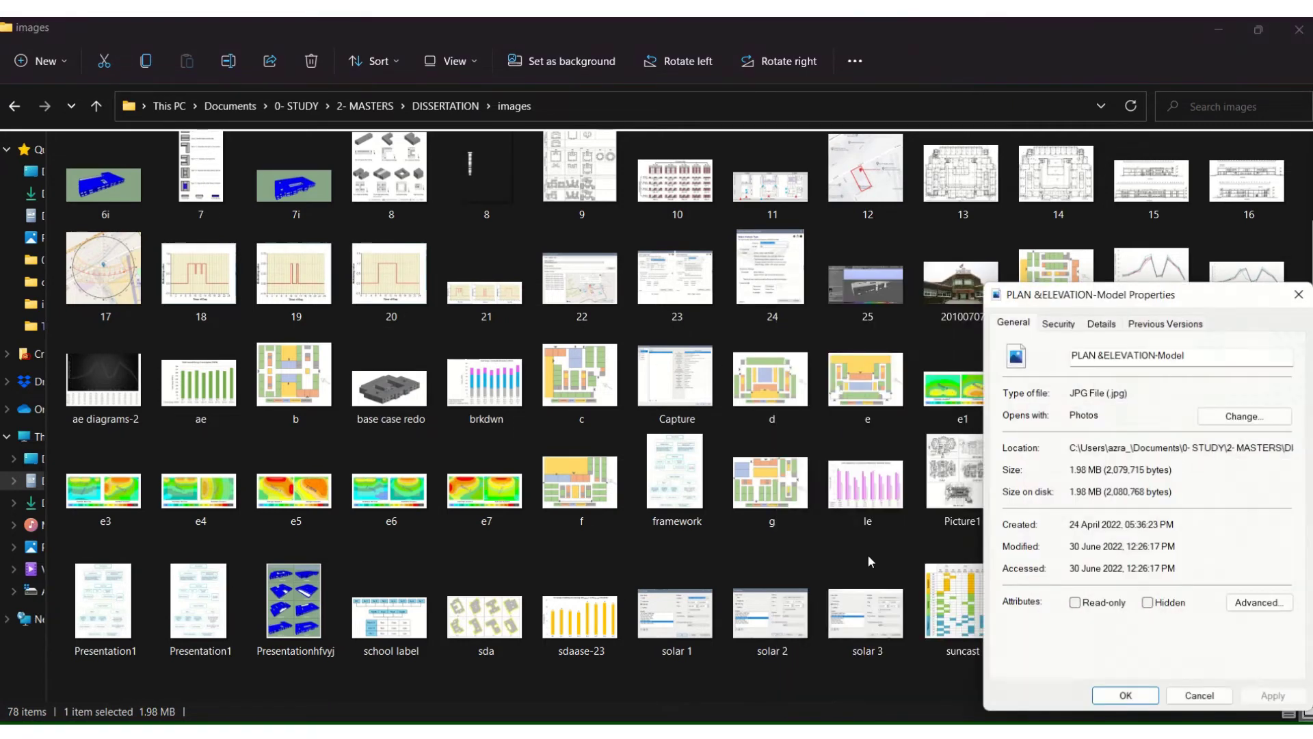
click(1103, 326)
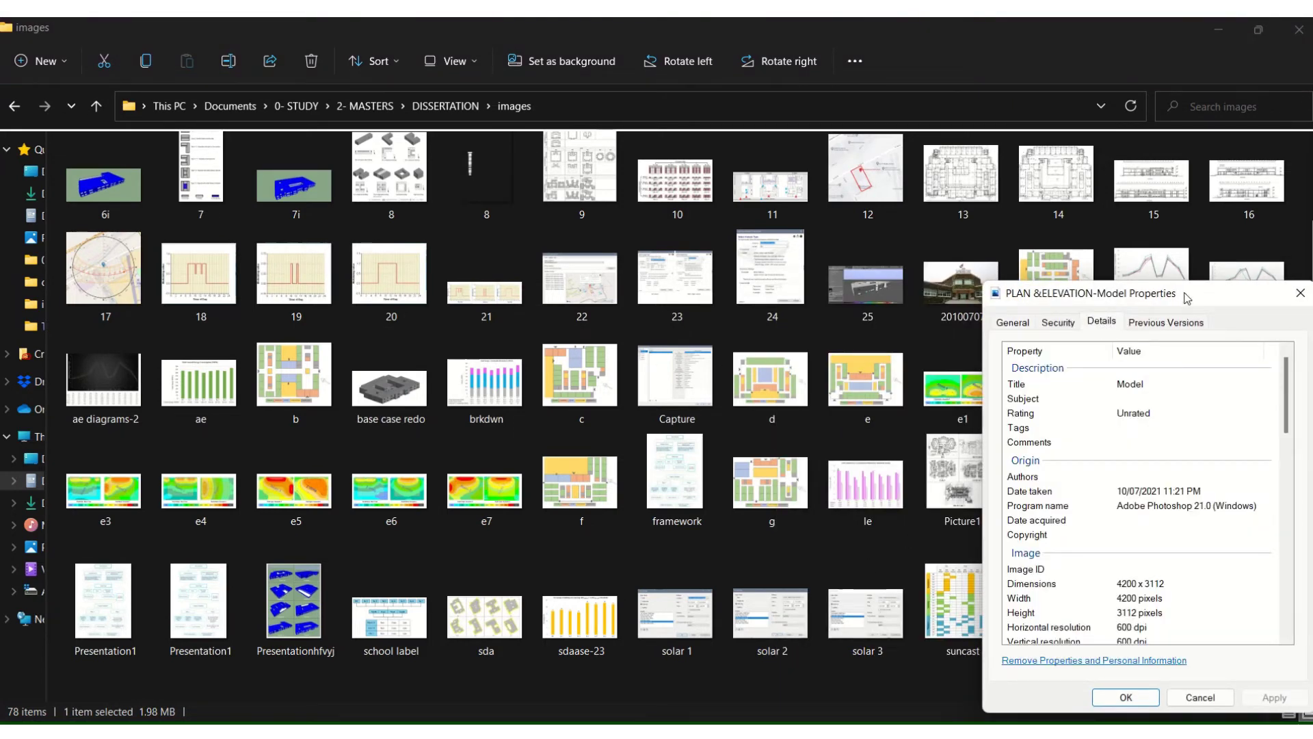
drag(1186, 294, 793, 197)
scroll(677, 328, down, 1)
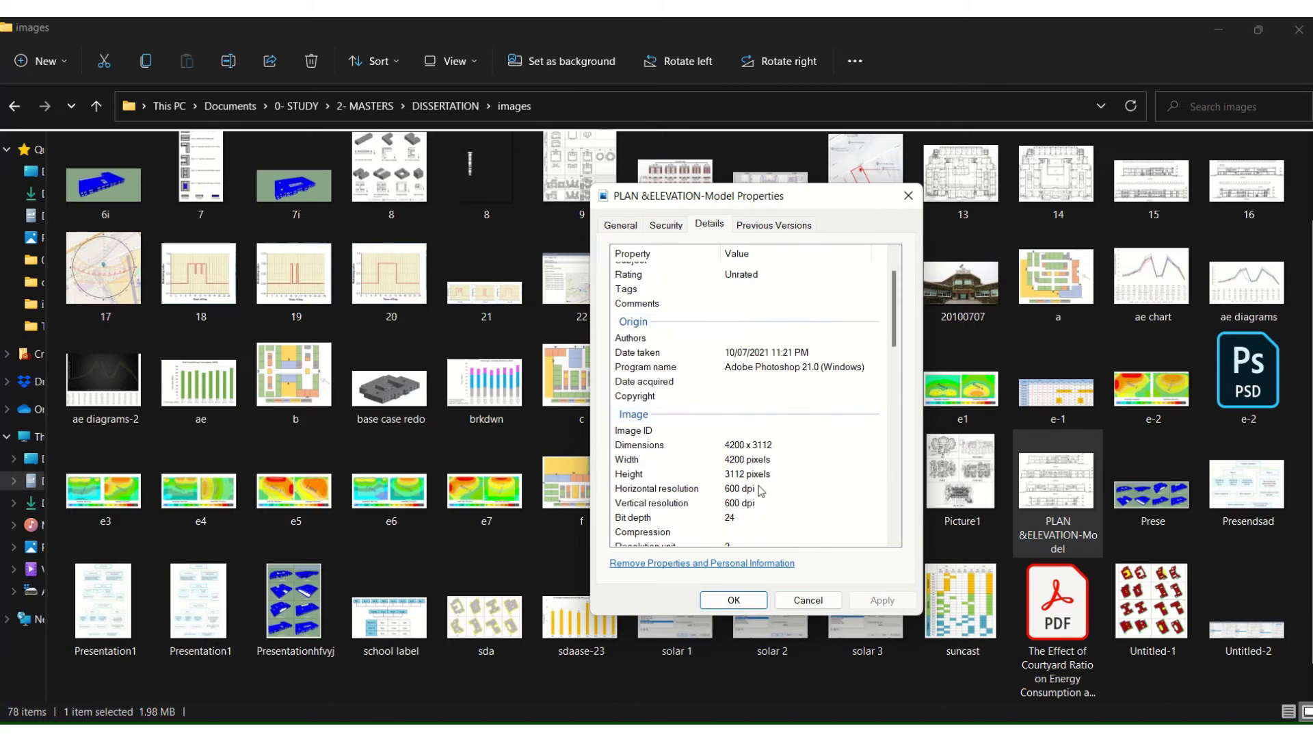
click(742, 502)
click(759, 489)
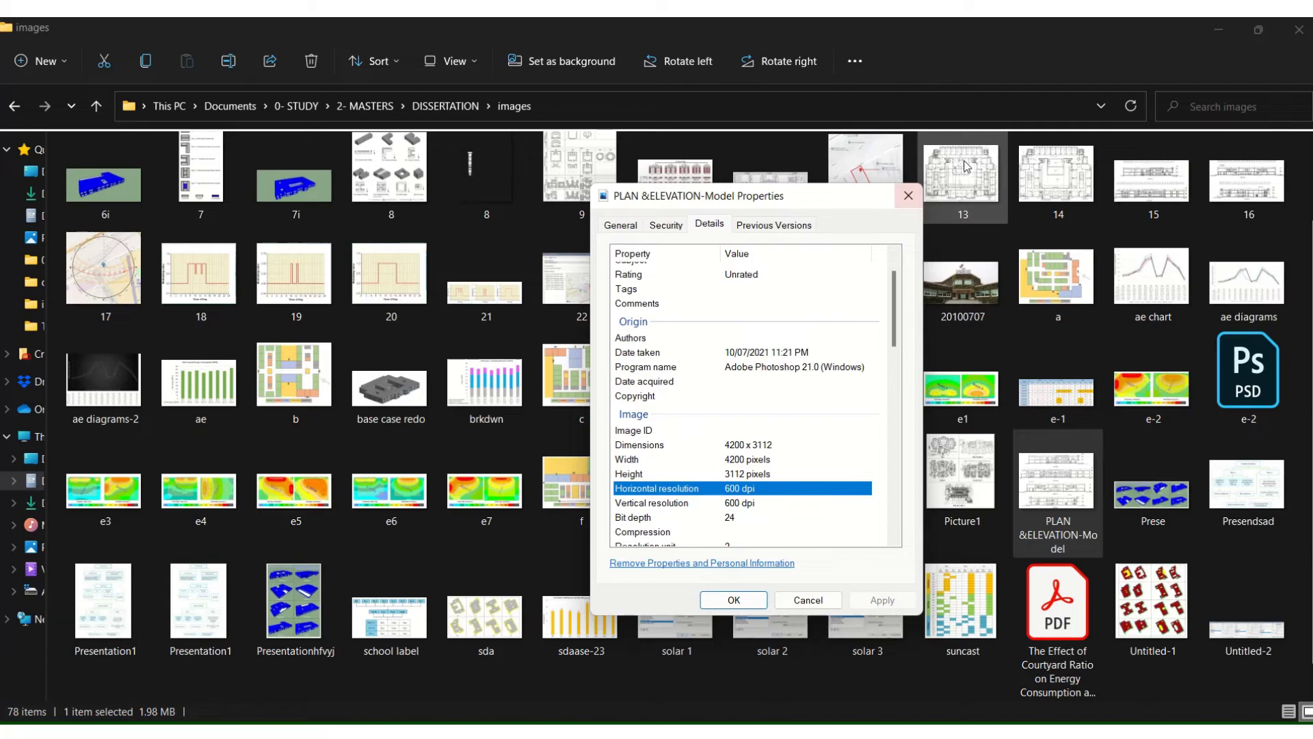
Step: Reopen the drawing and confirm Image Size reads 7 × 5.187 in, 4200 × 3112 px at 600 ppi
click(908, 195)
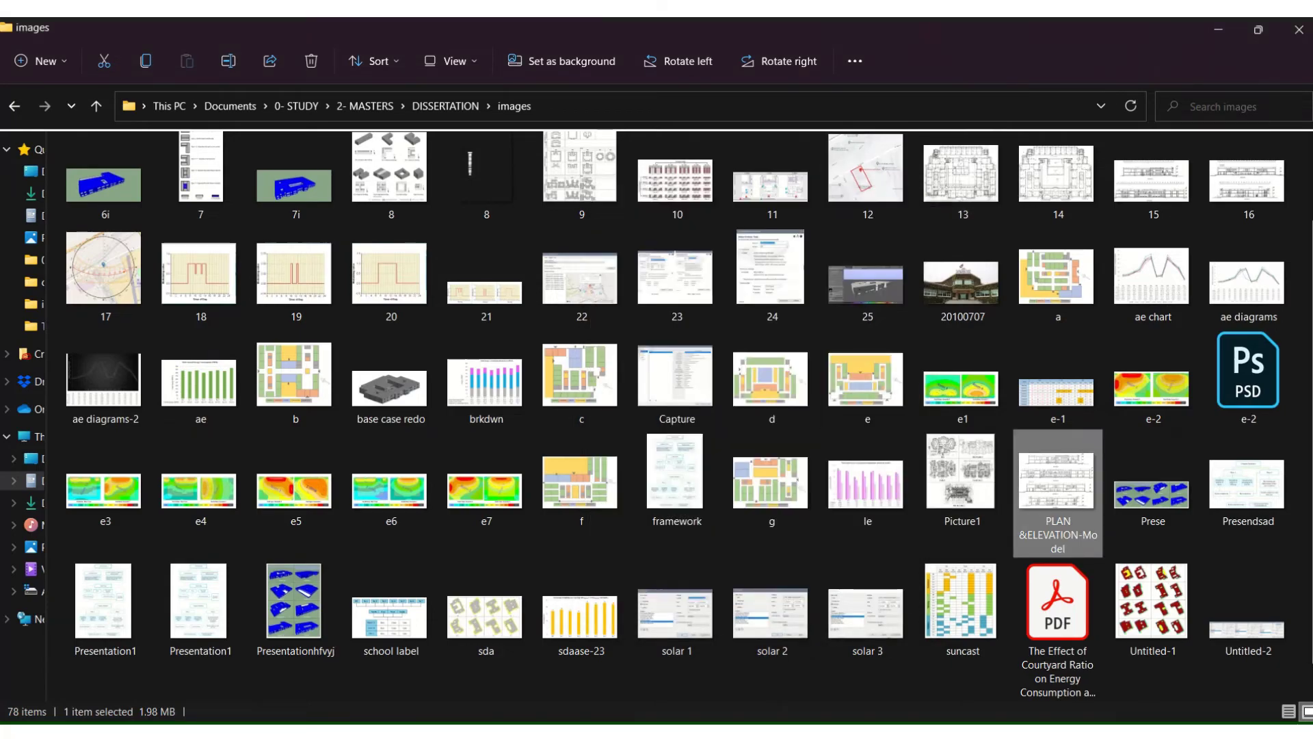
double_click(1057, 486)
click(94, 27)
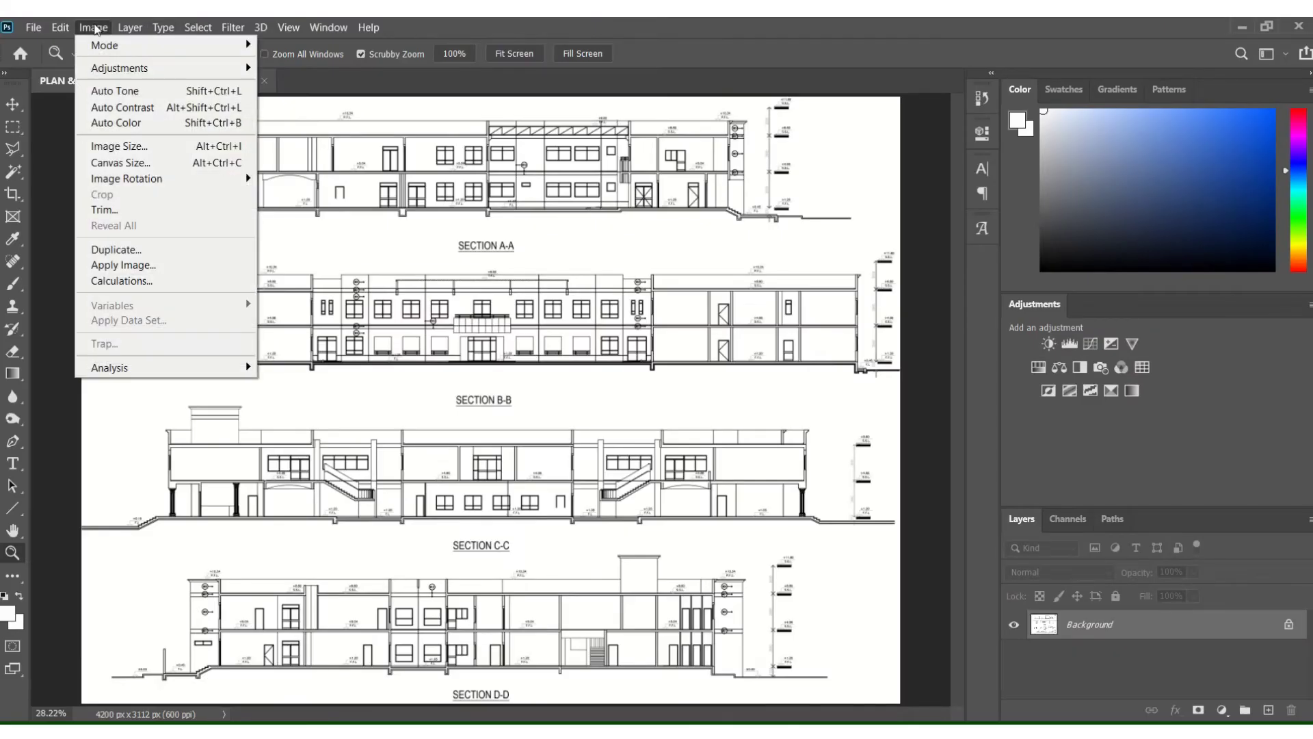
click(164, 146)
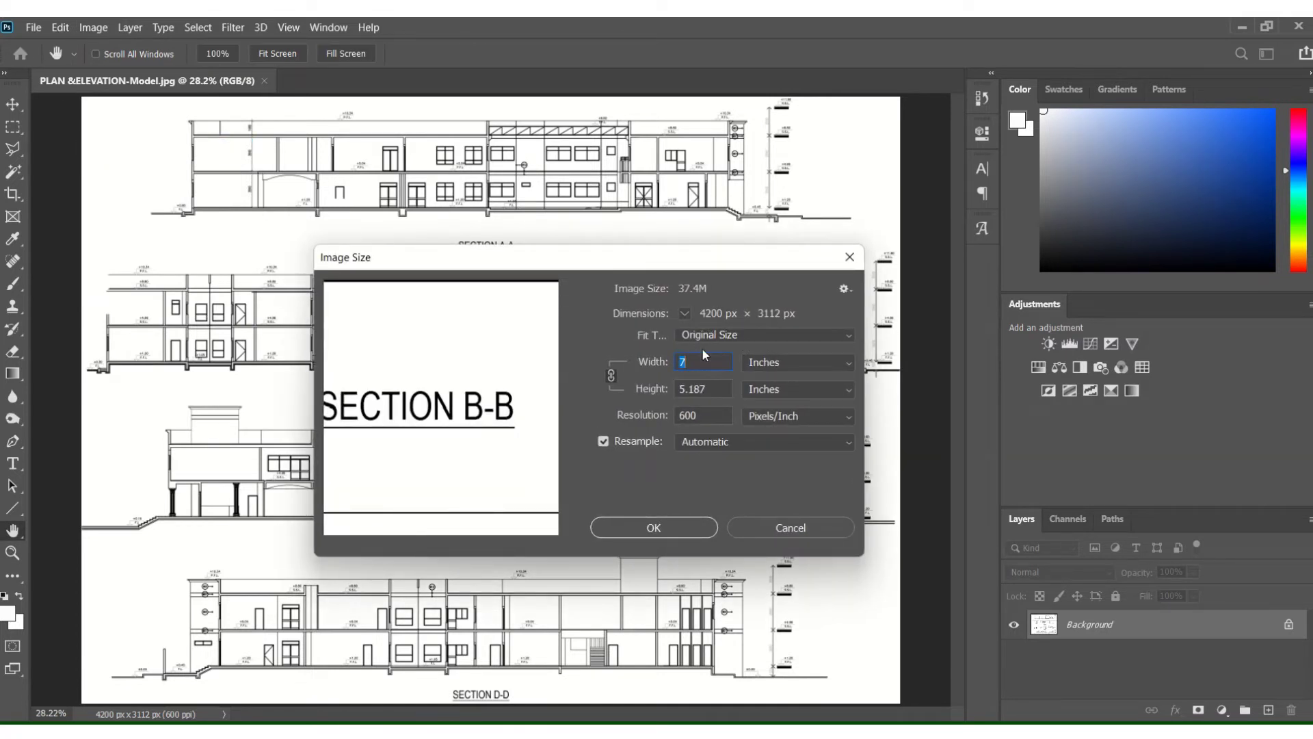
click(715, 335)
click(745, 341)
click(850, 257)
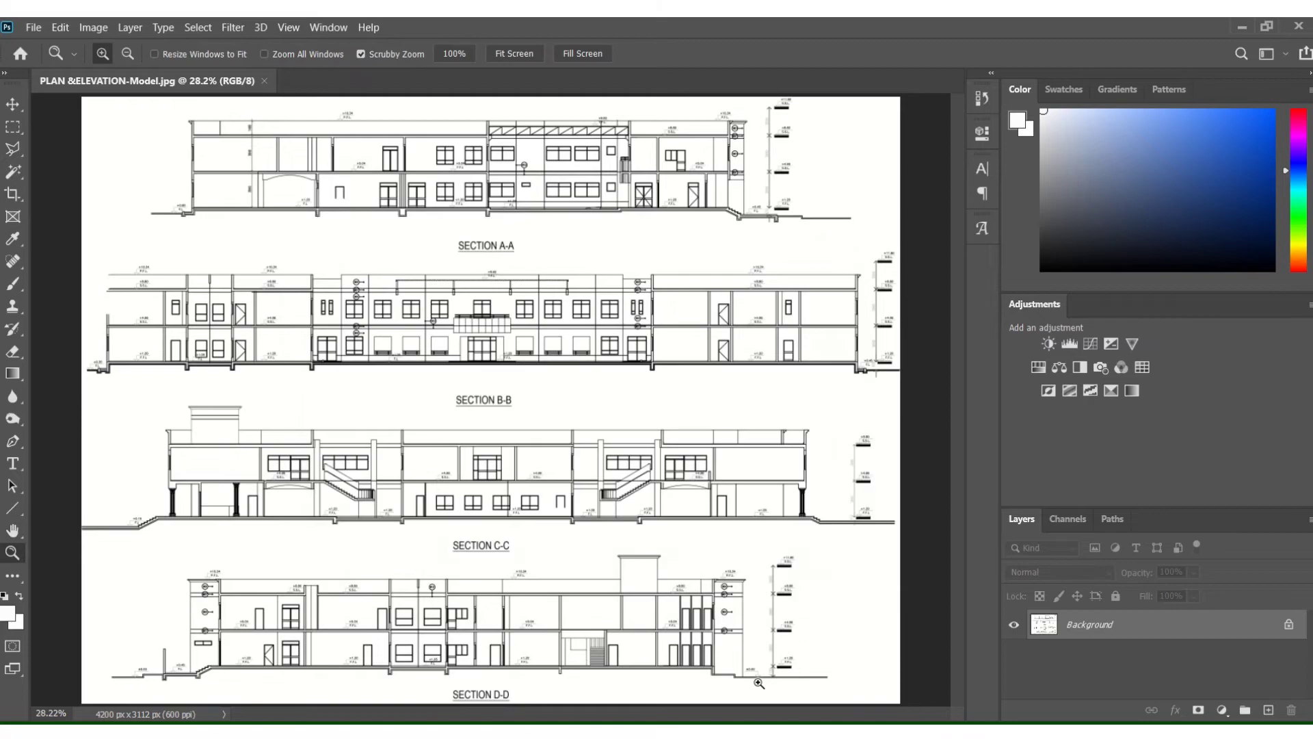
Step: Check base case redo's properties details in Explorer: 3000 × 1424 px at 72 dpi
key(alt+Tab)
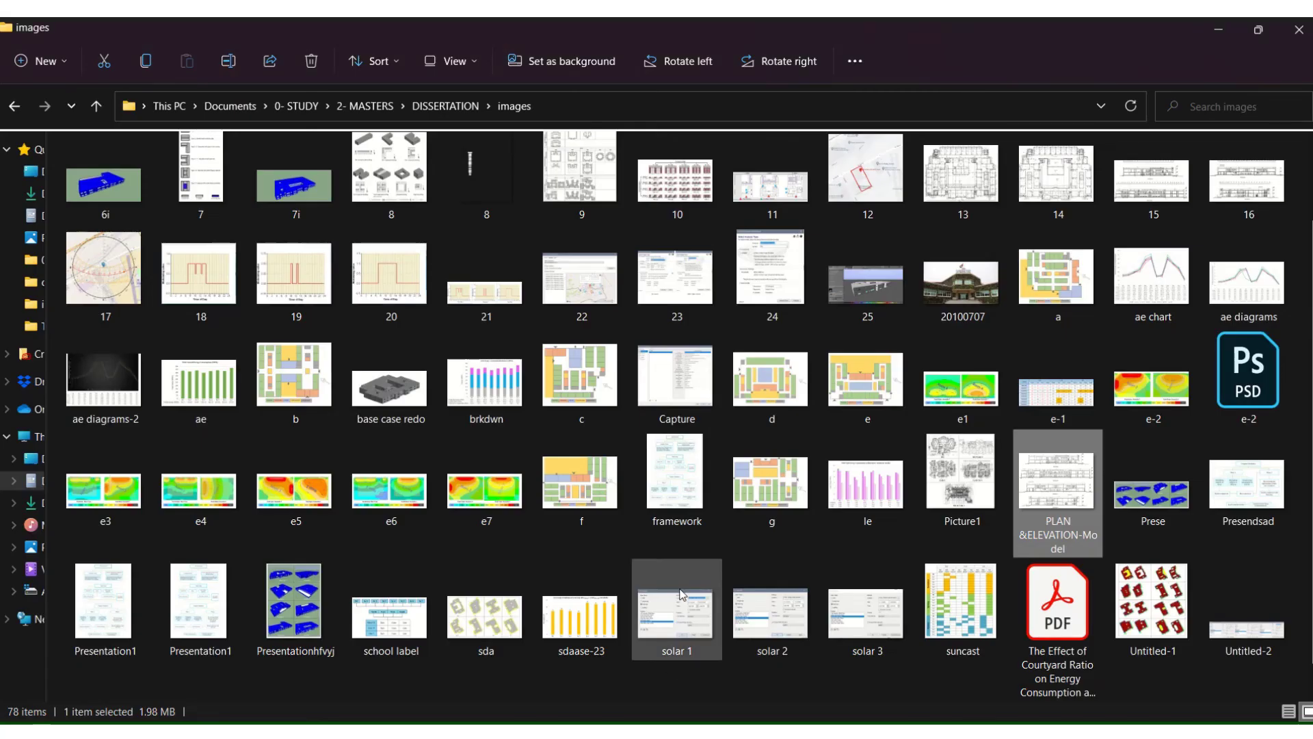
right_click(393, 400)
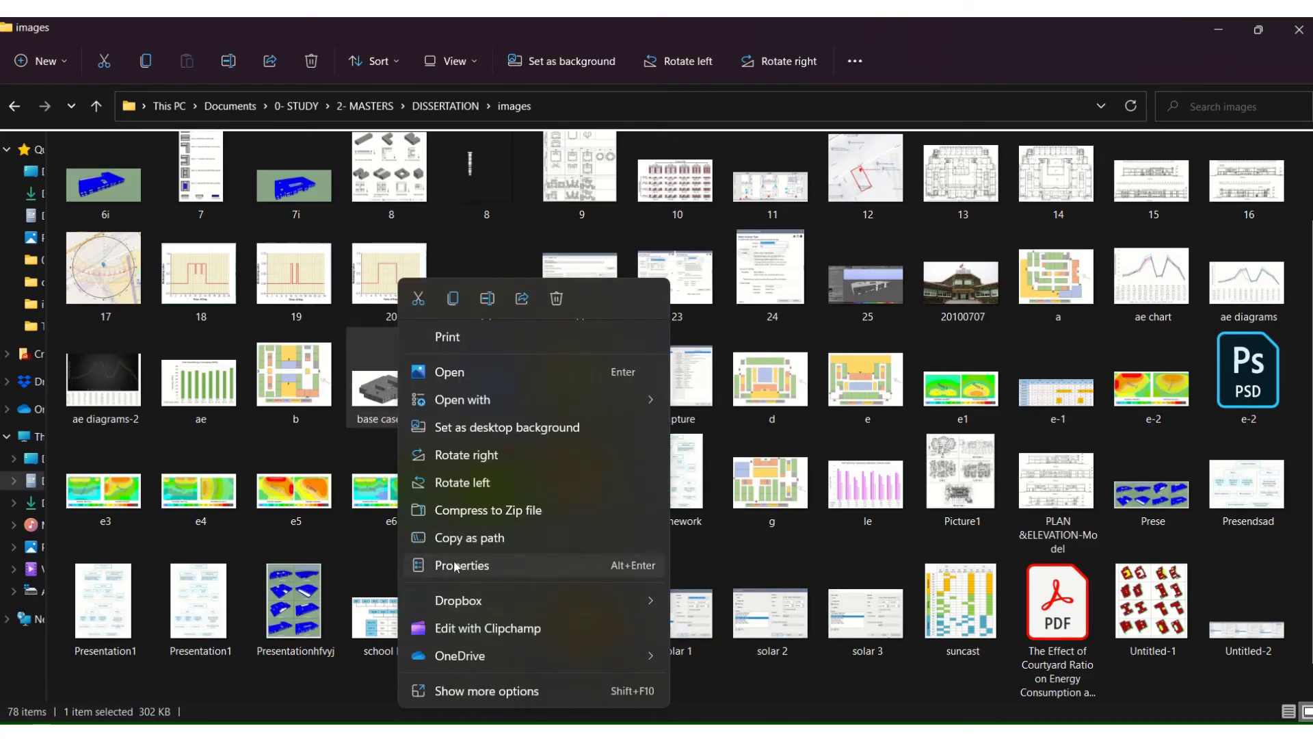
click(460, 565)
click(511, 324)
scroll(513, 502, down, 1)
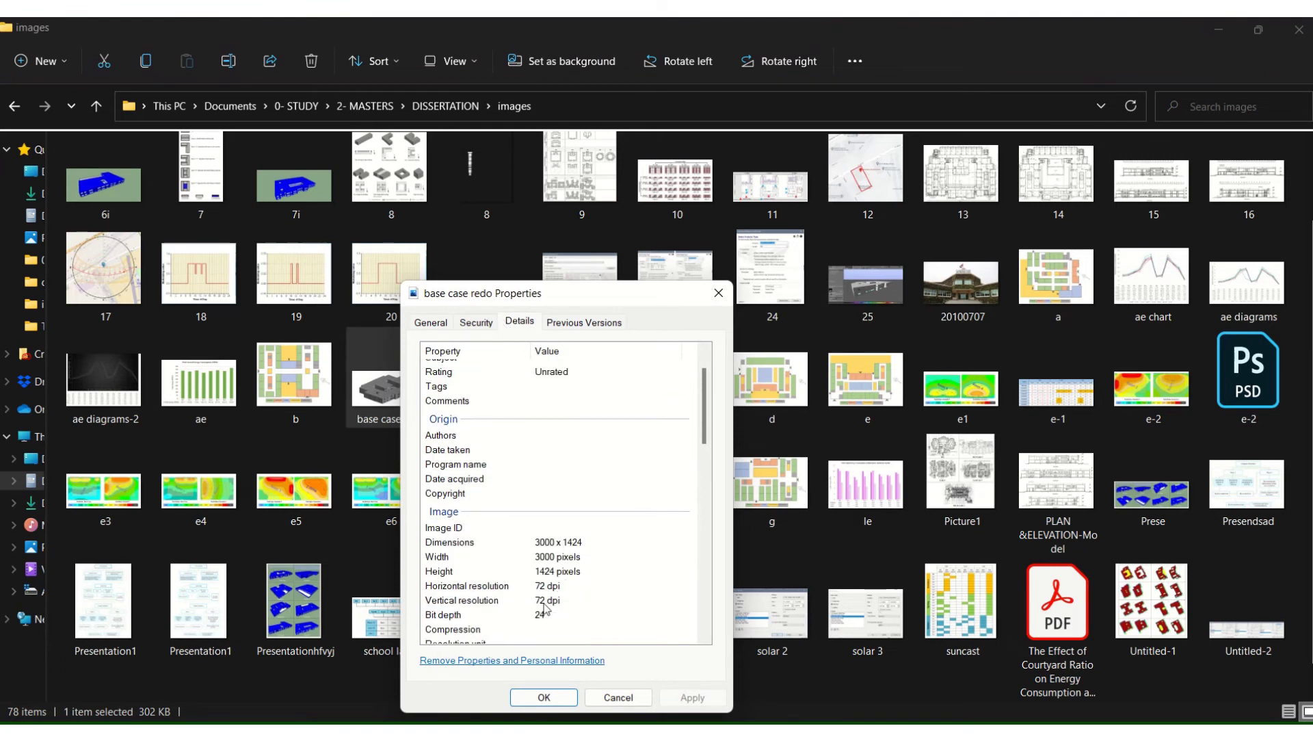
click(718, 293)
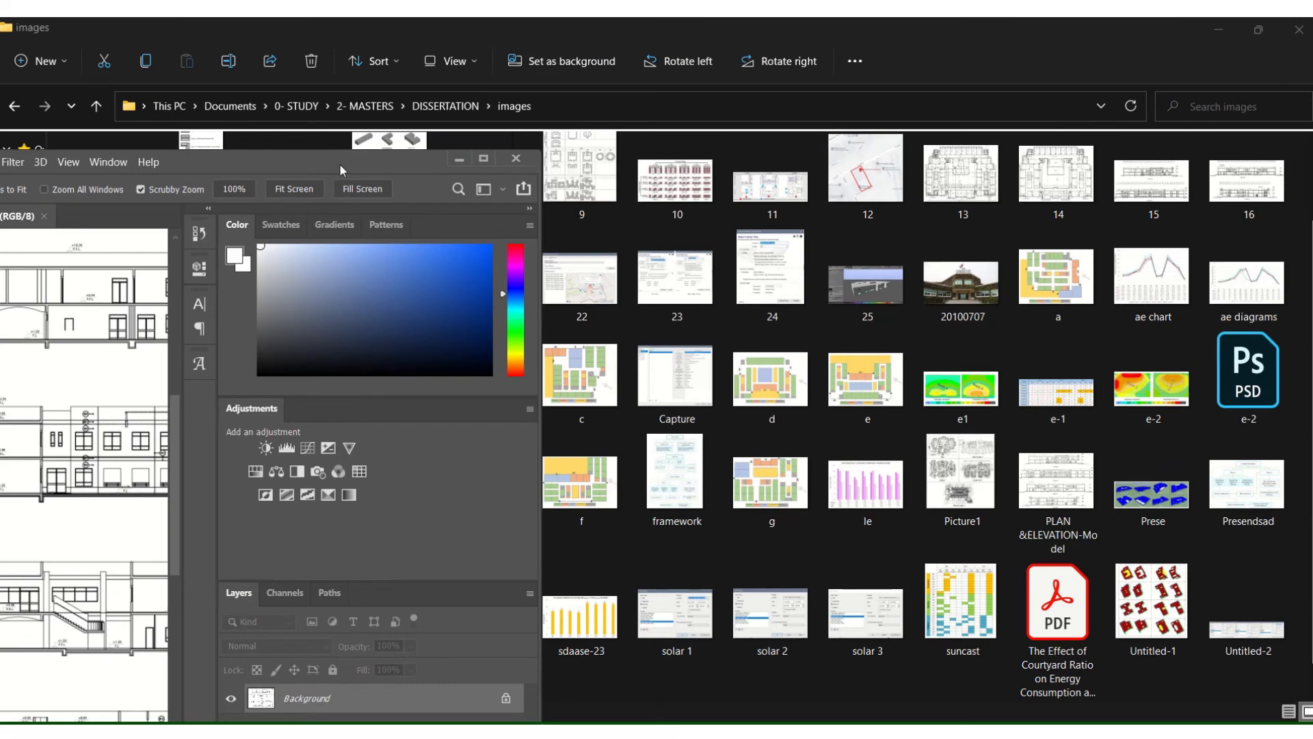
Step: Drag base case redo into Photoshop as a second document and maximize the window
drag(339, 166, 1141, 219)
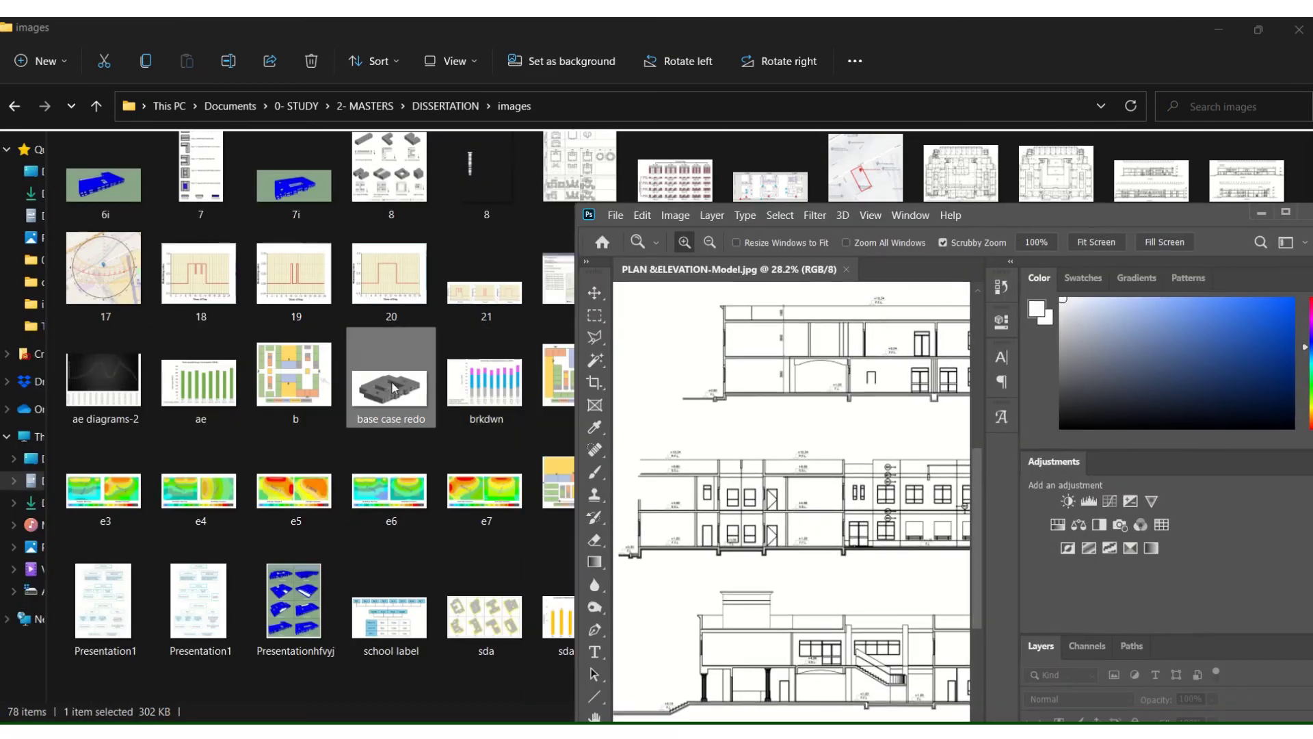
drag(391, 386, 892, 275)
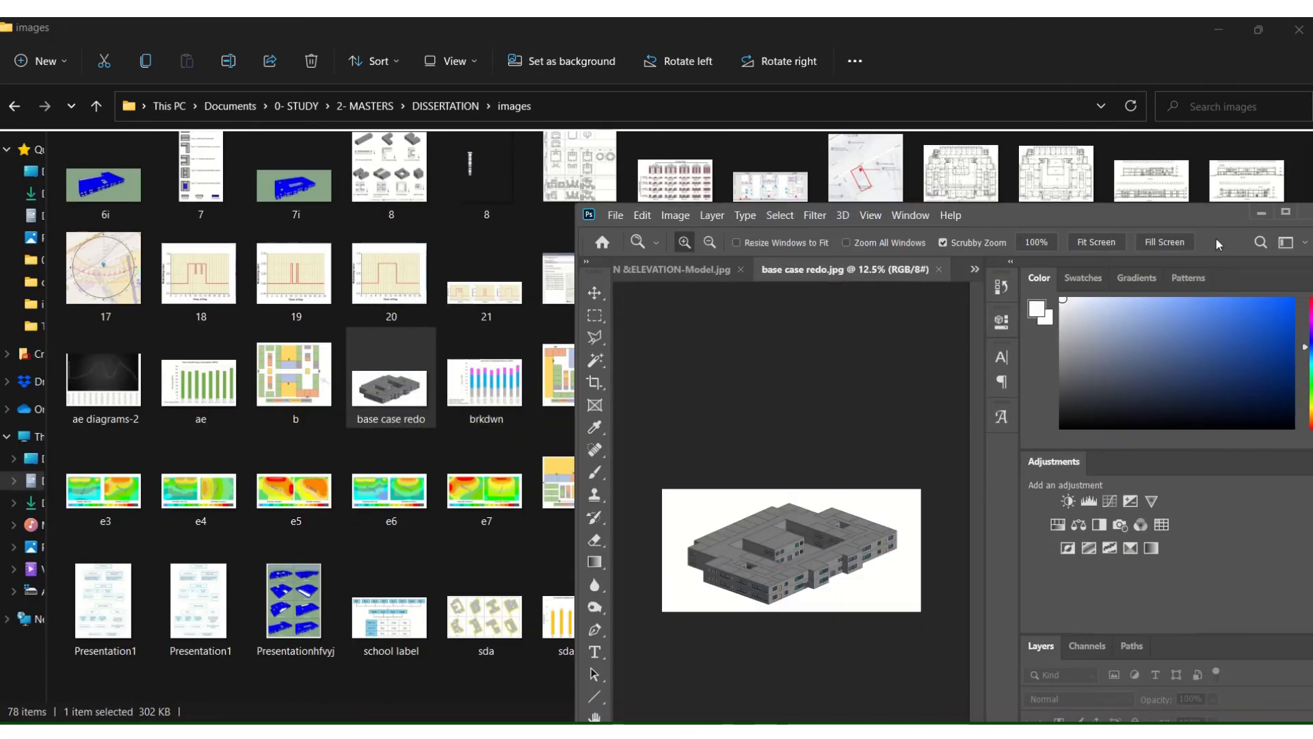
click(1285, 213)
Step: Resample the render to 8 inches wide at 300 ppi, giving 2400 × 1139 px
drag(481, 376, 540, 442)
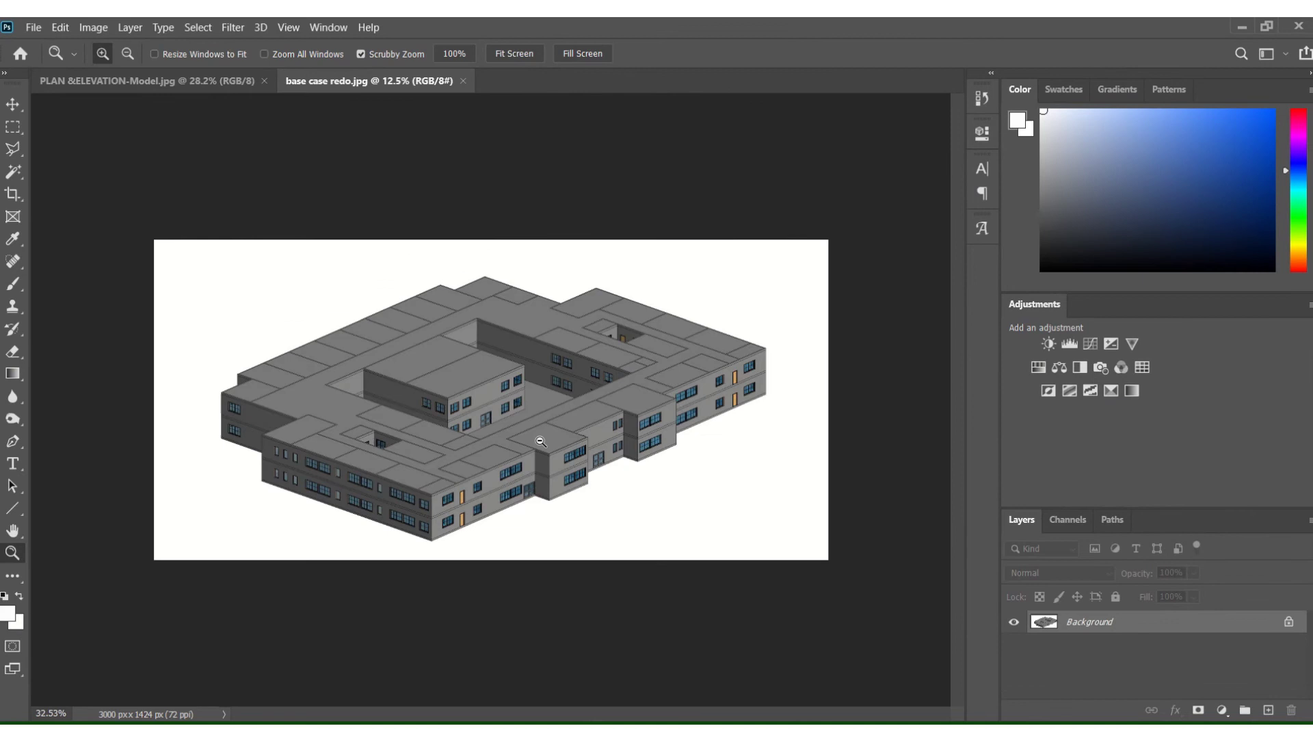
click(94, 28)
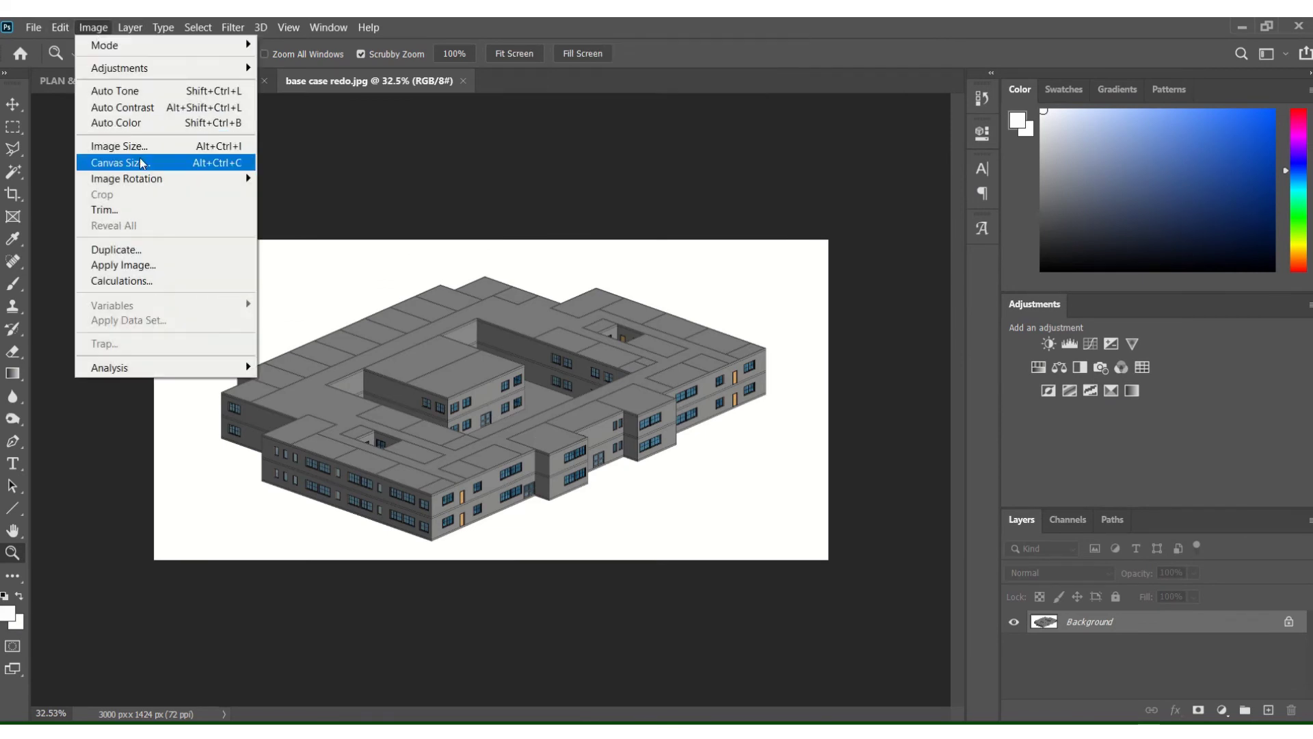
click(117, 146)
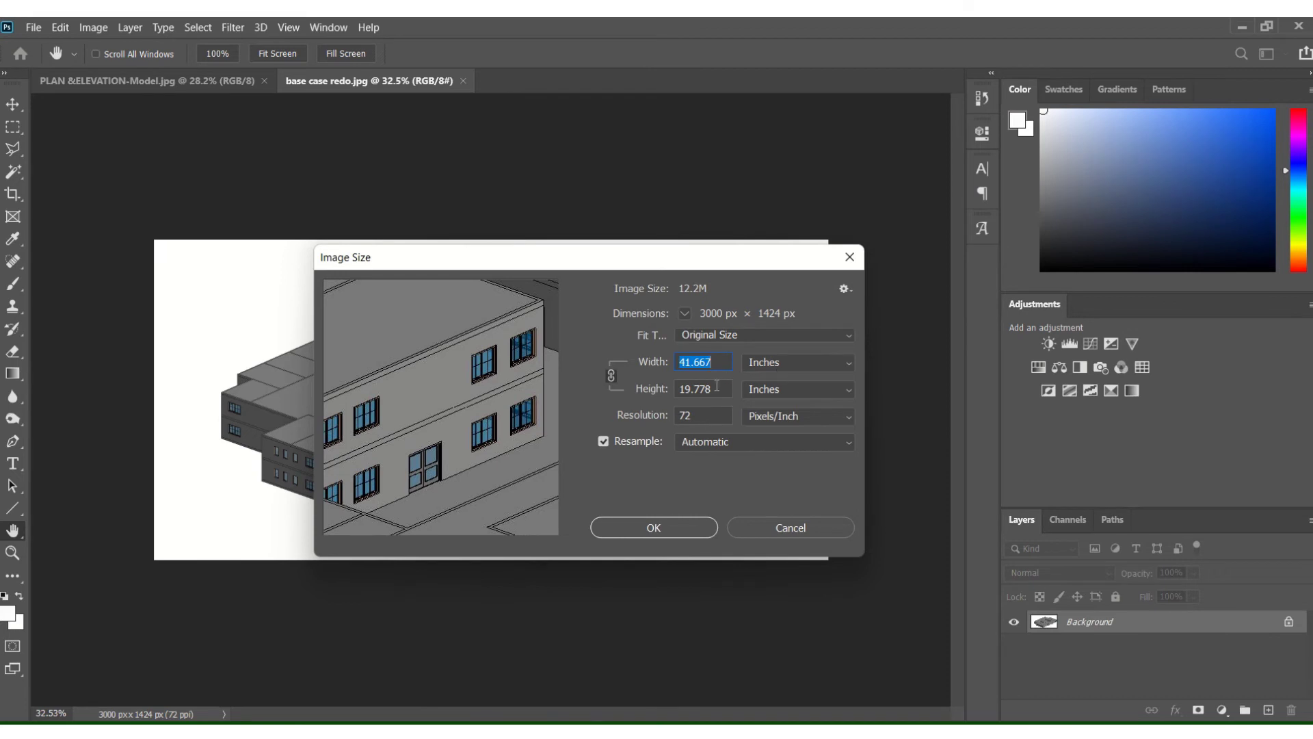
text(8)
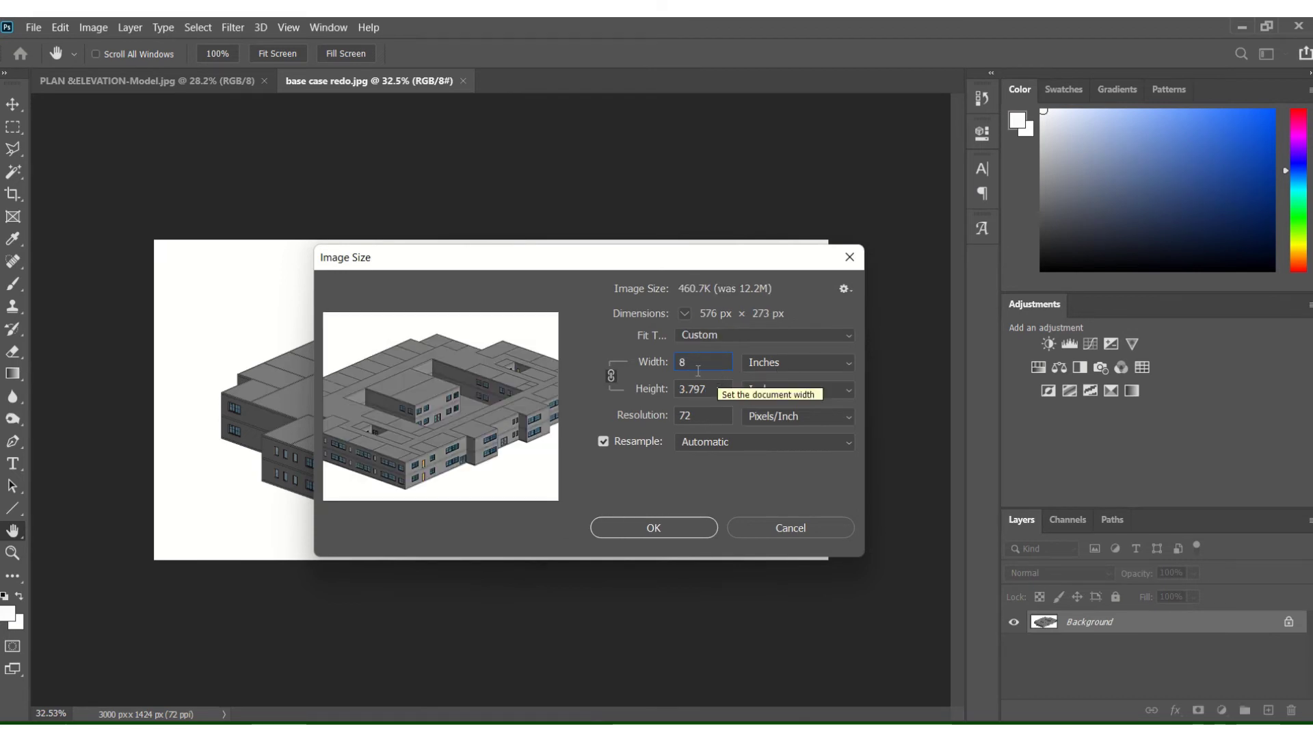
key(Tab)
key(Tab)
text(600)
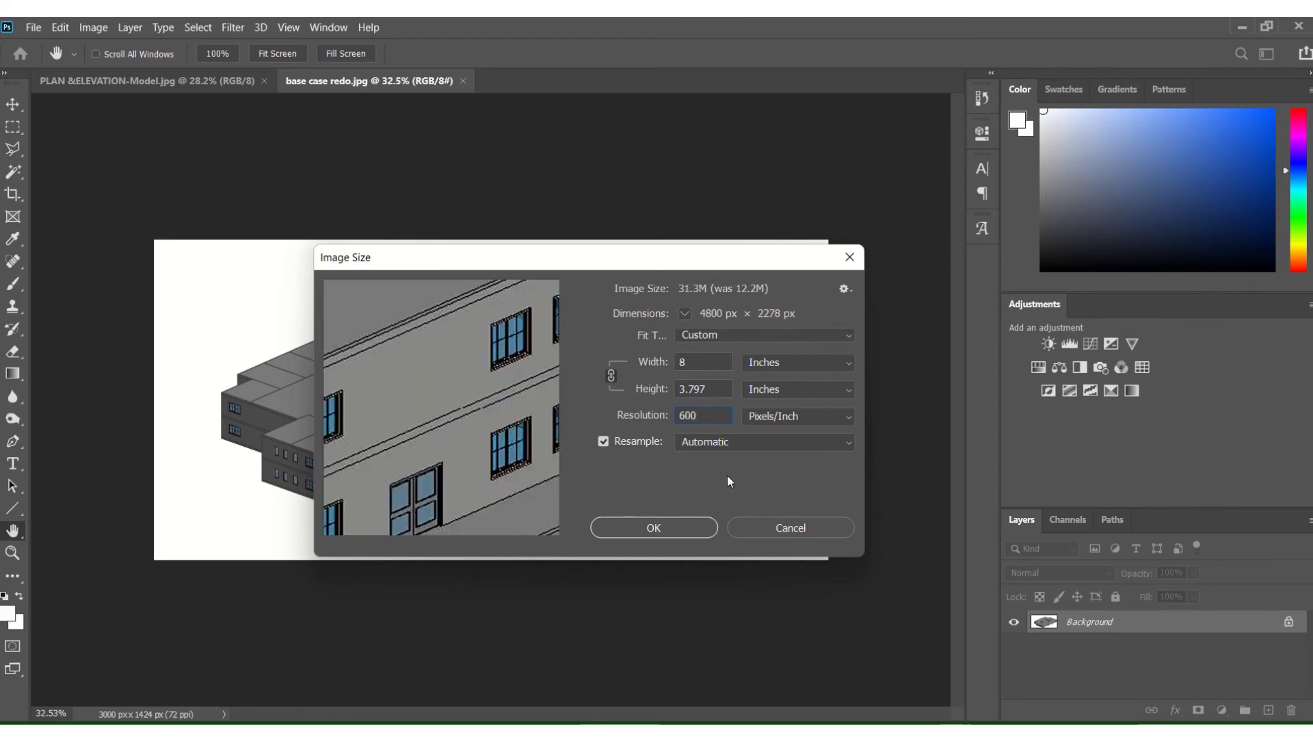
double_click(716, 418)
text(300)
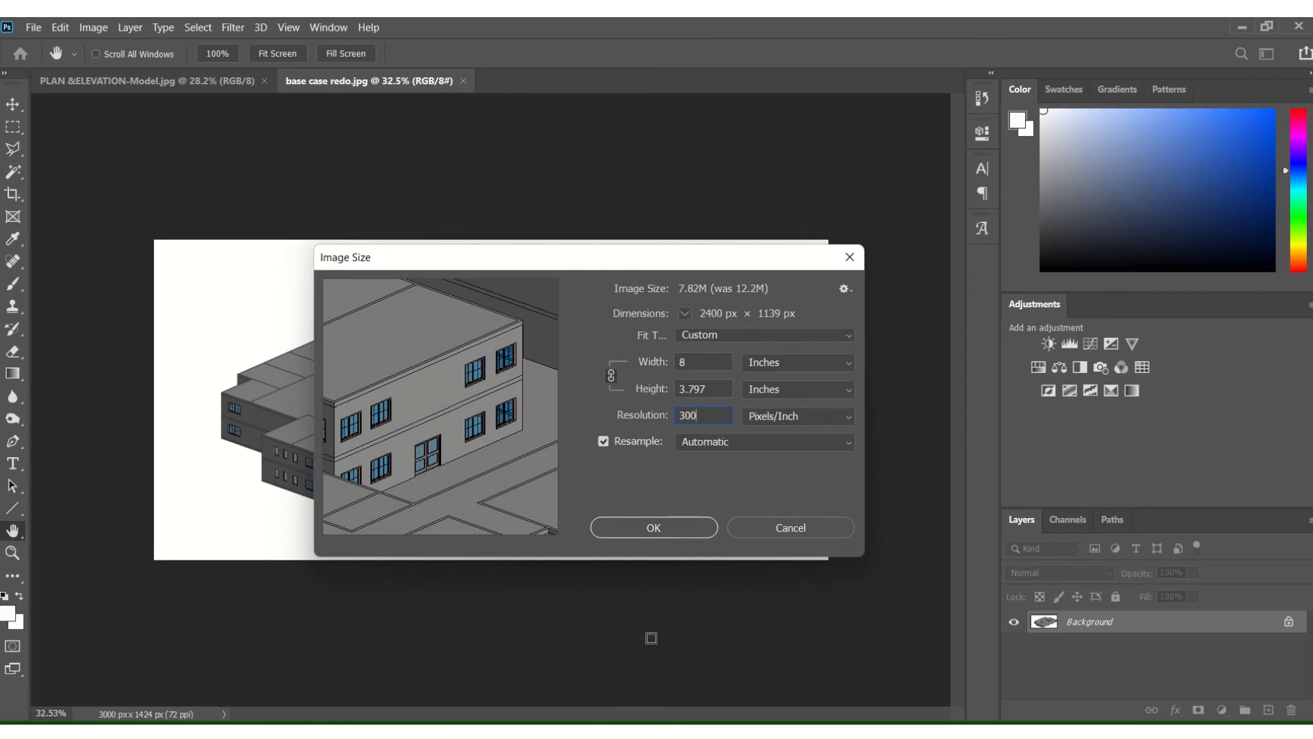
click(680, 527)
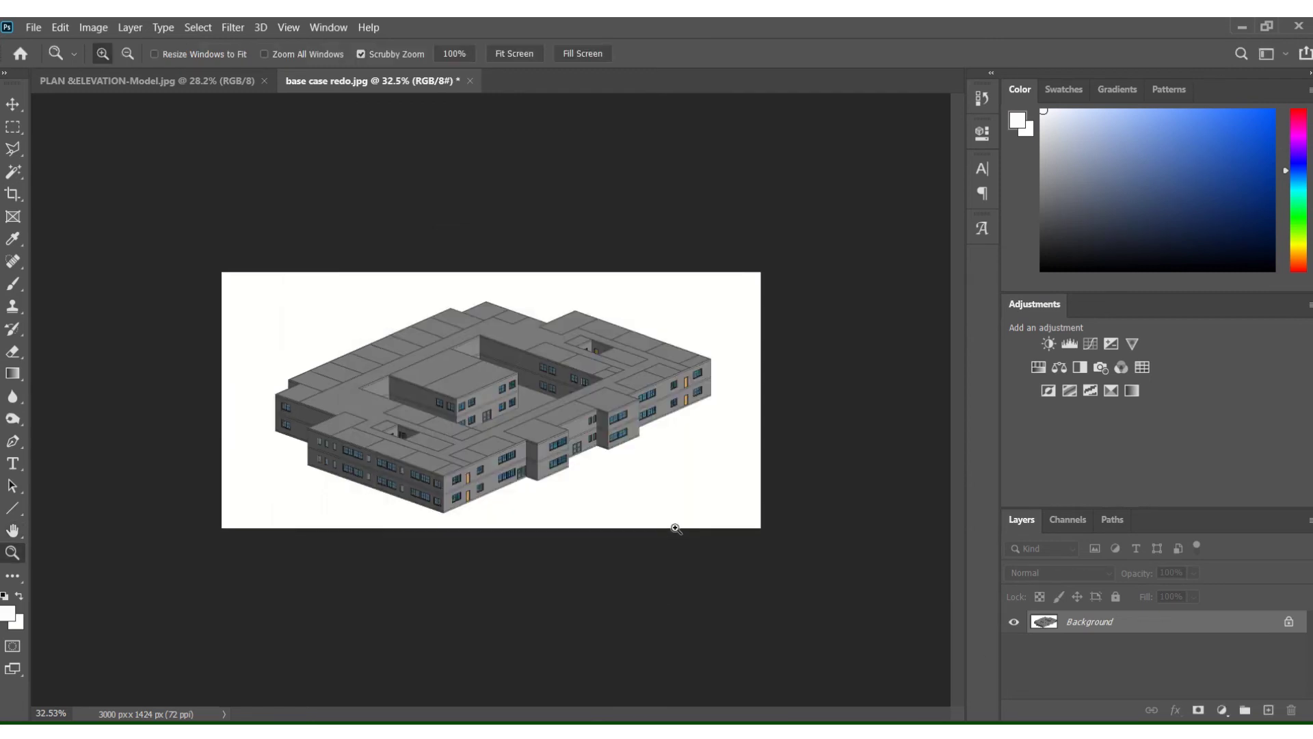
Step: Glance at the base case redo file in File Explorer, then return to Photoshop
key(alt+Tab)
right_click(380, 407)
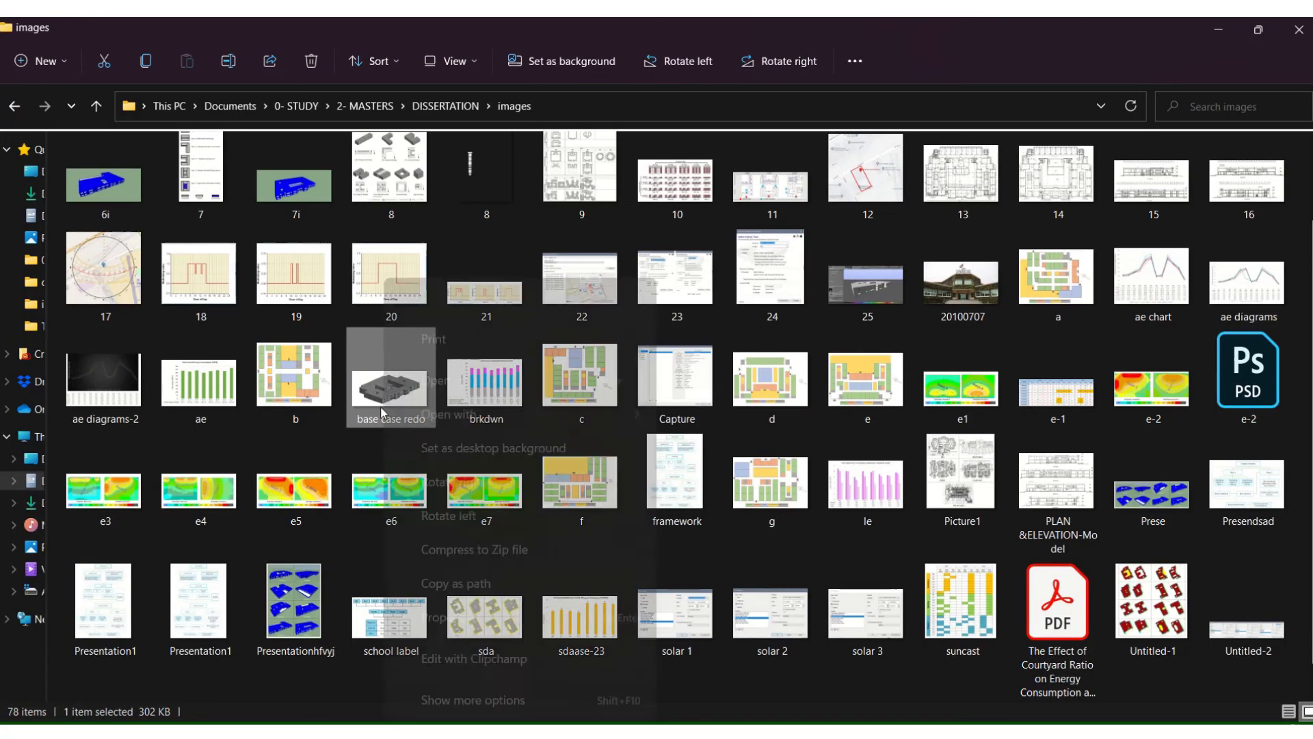
click(716, 688)
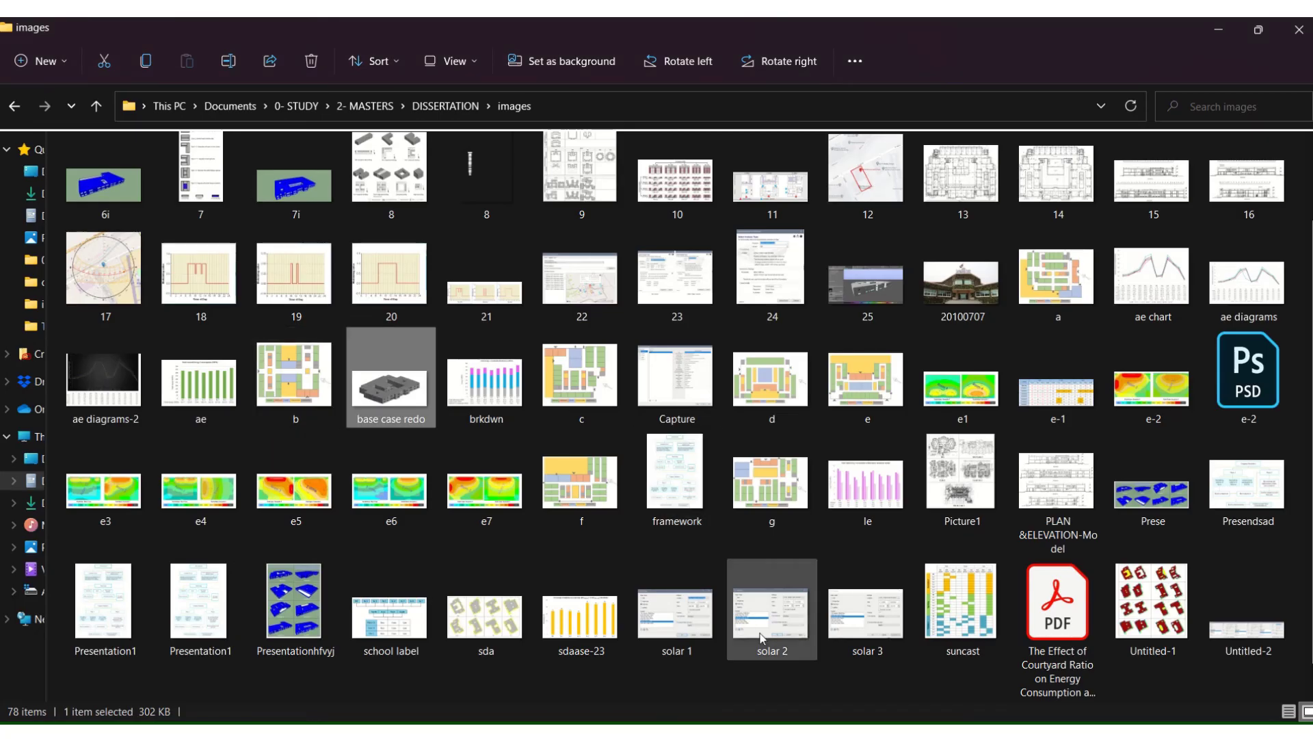
key(alt+Tab)
Step: Save the resized render as a JPEG at High quality (8)
click(34, 27)
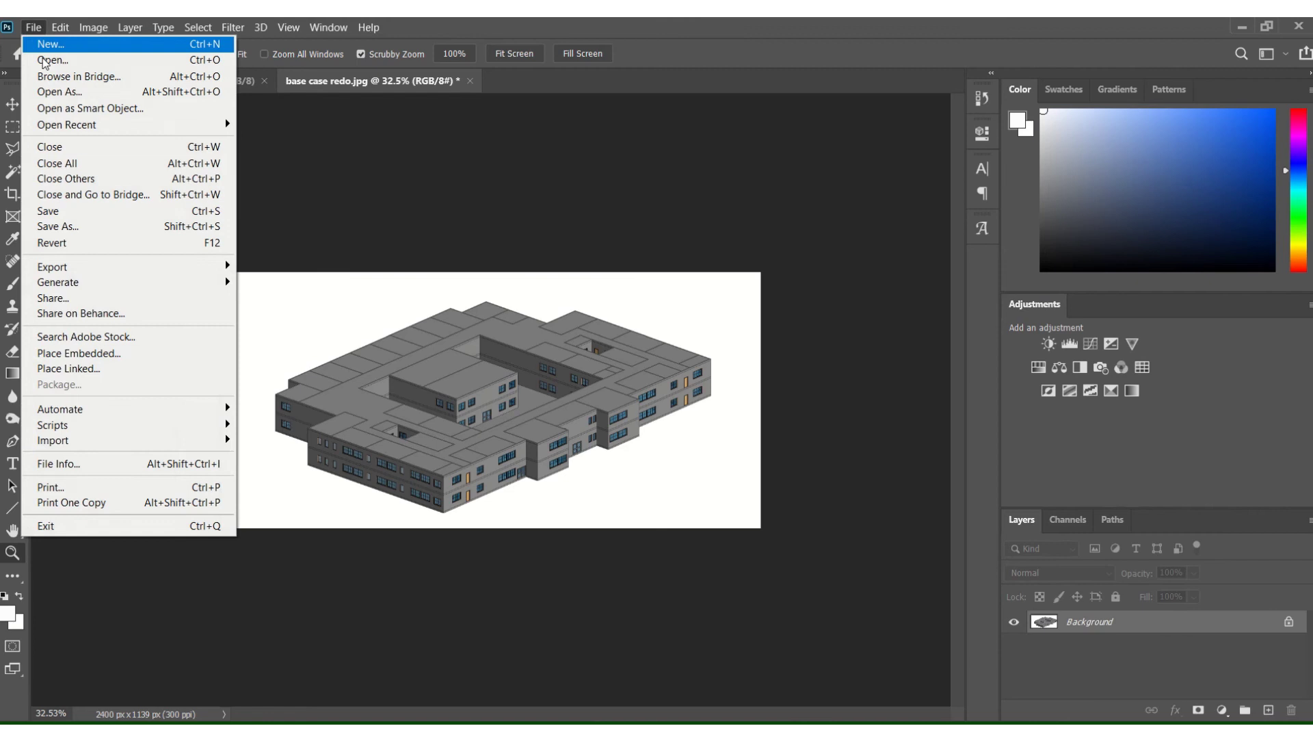
click(94, 216)
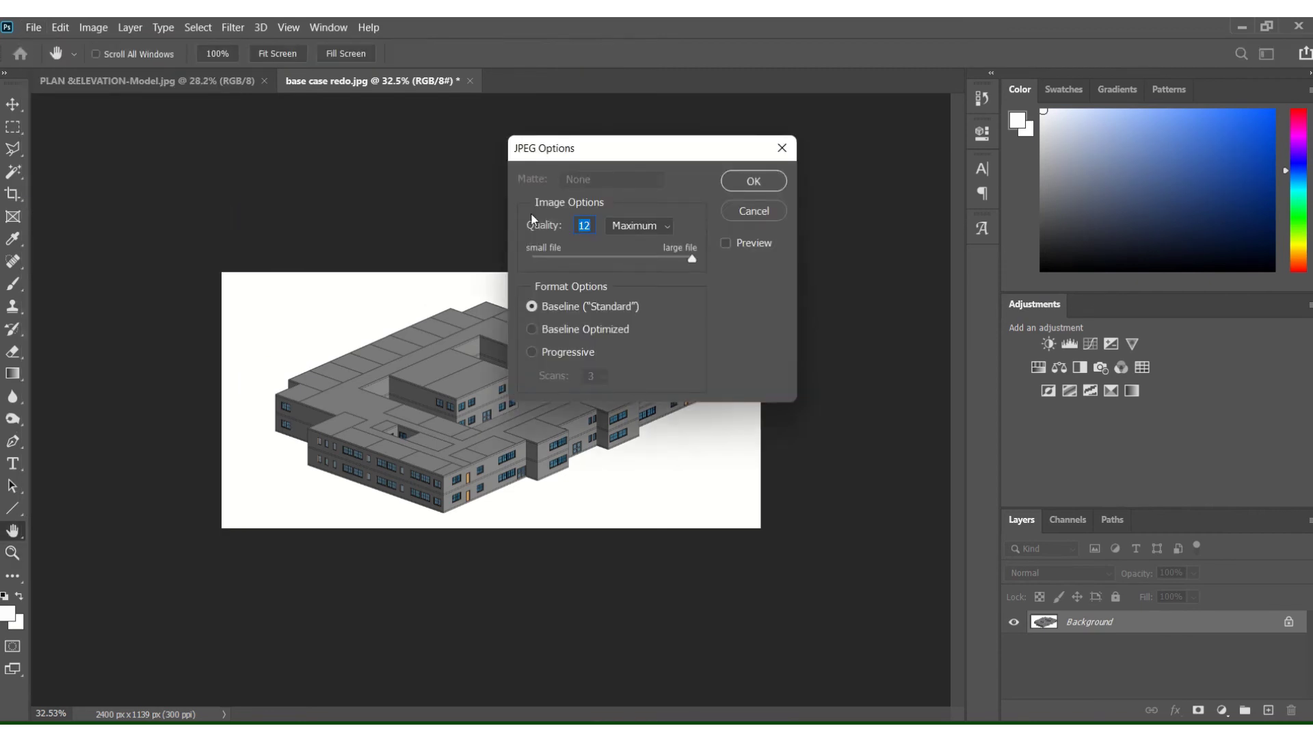
click(668, 227)
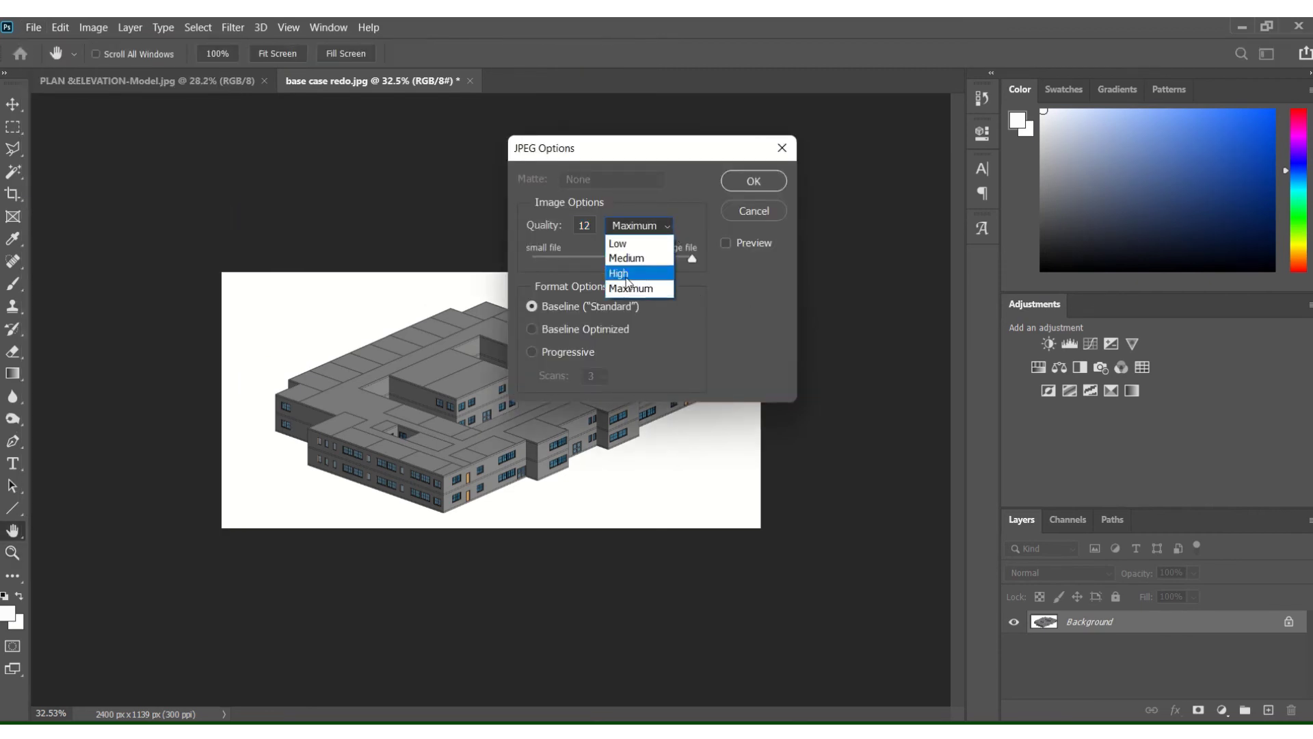
click(633, 273)
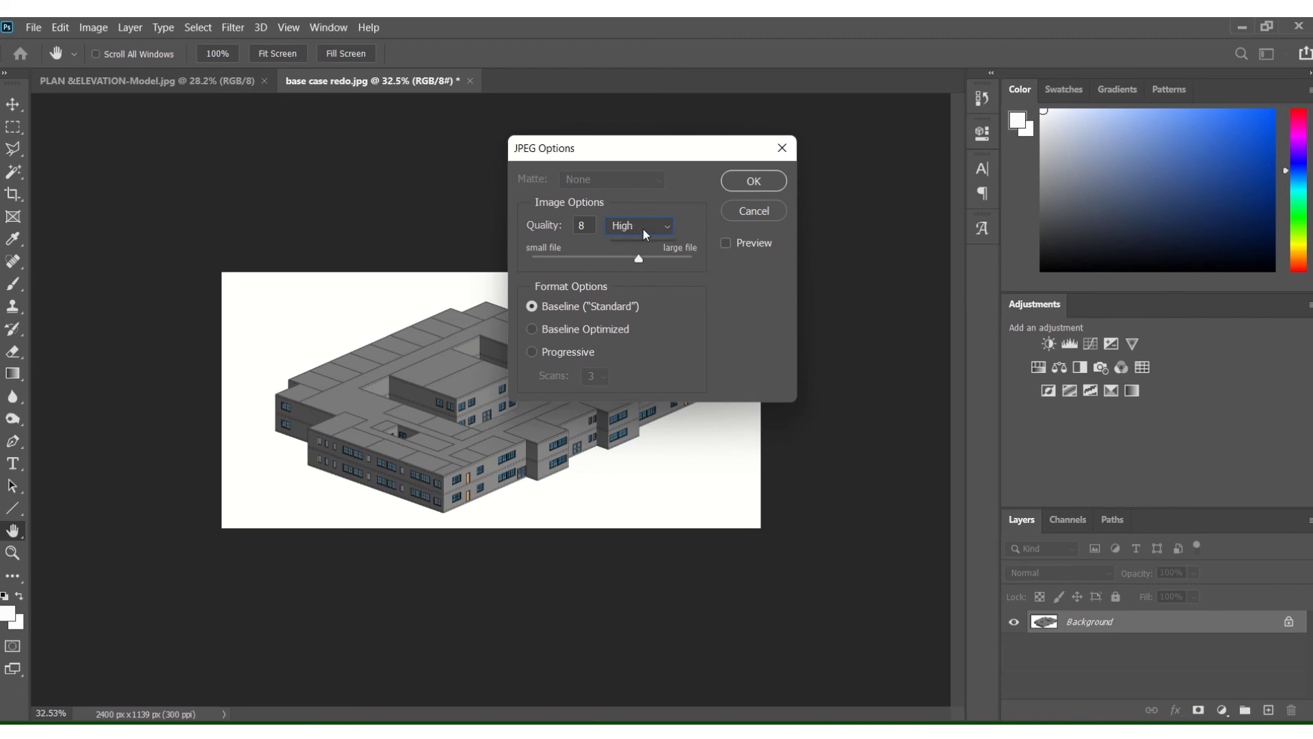
click(642, 228)
click(632, 257)
click(655, 229)
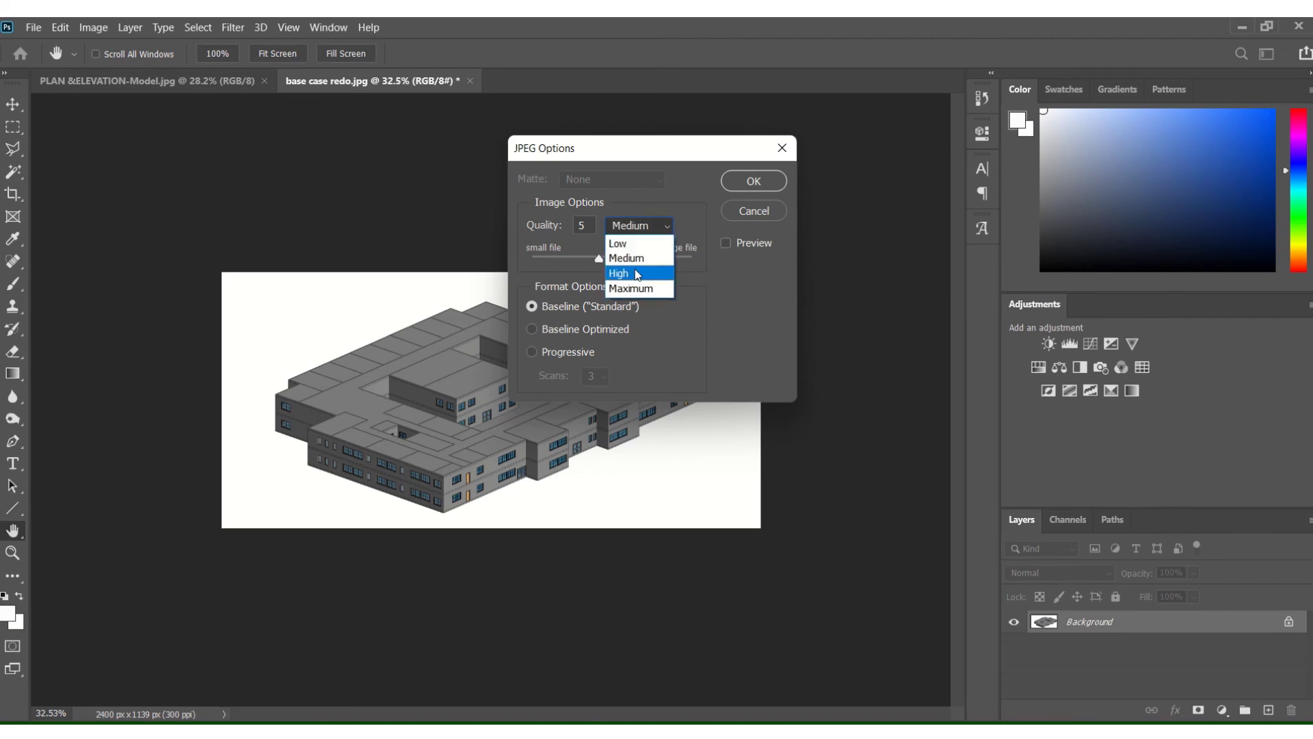
click(637, 273)
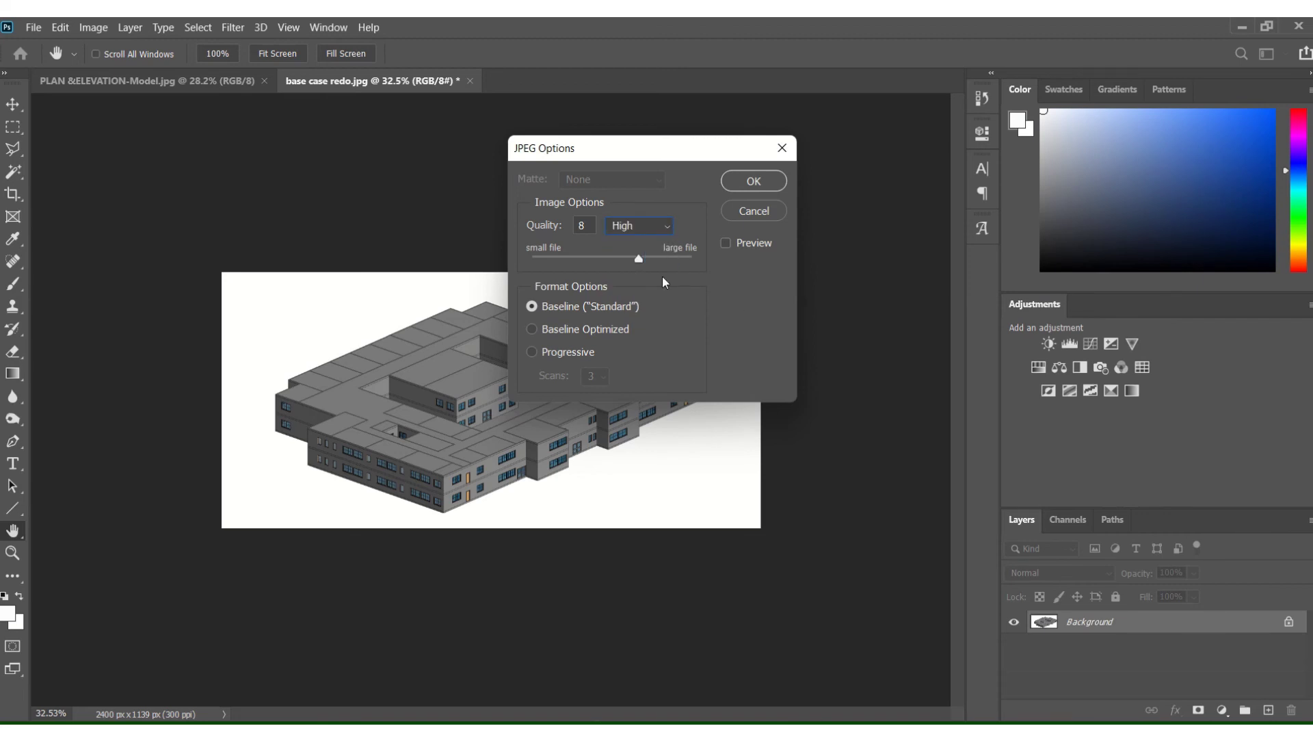
click(751, 181)
key(z)
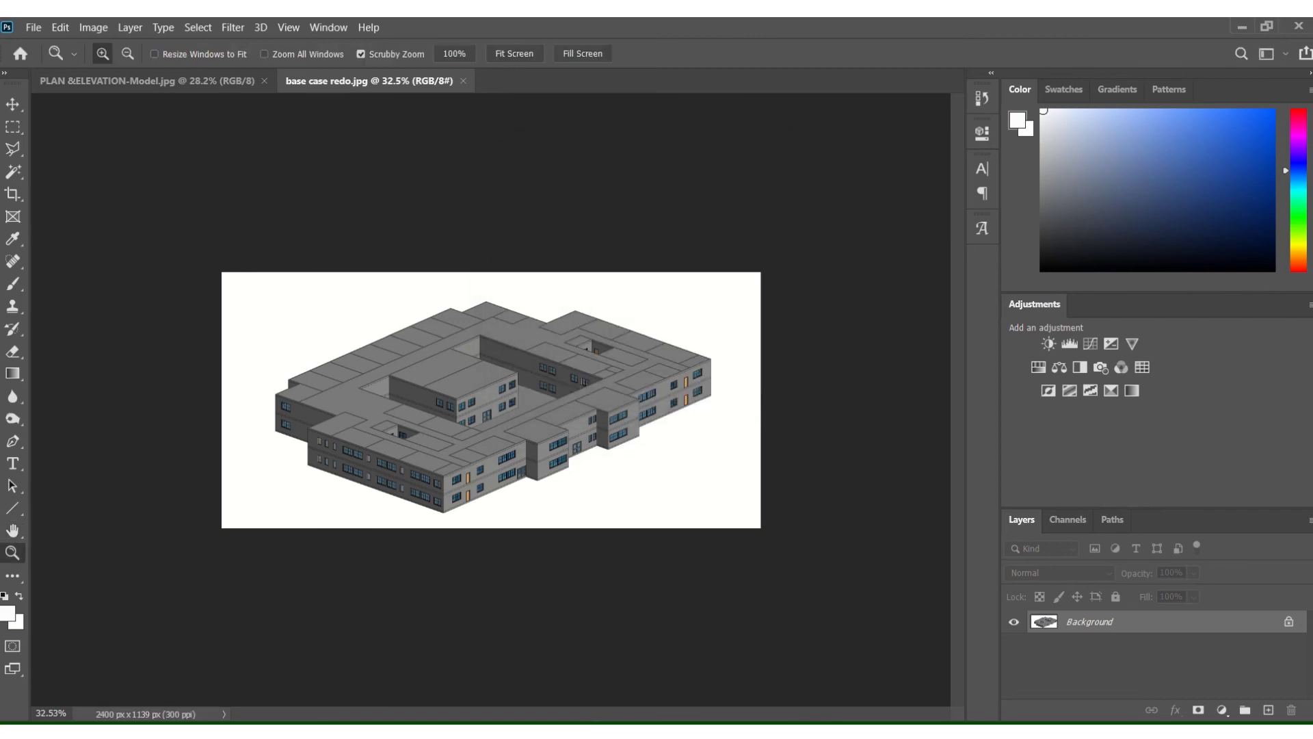
key(alt+Tab)
right_click(433, 465)
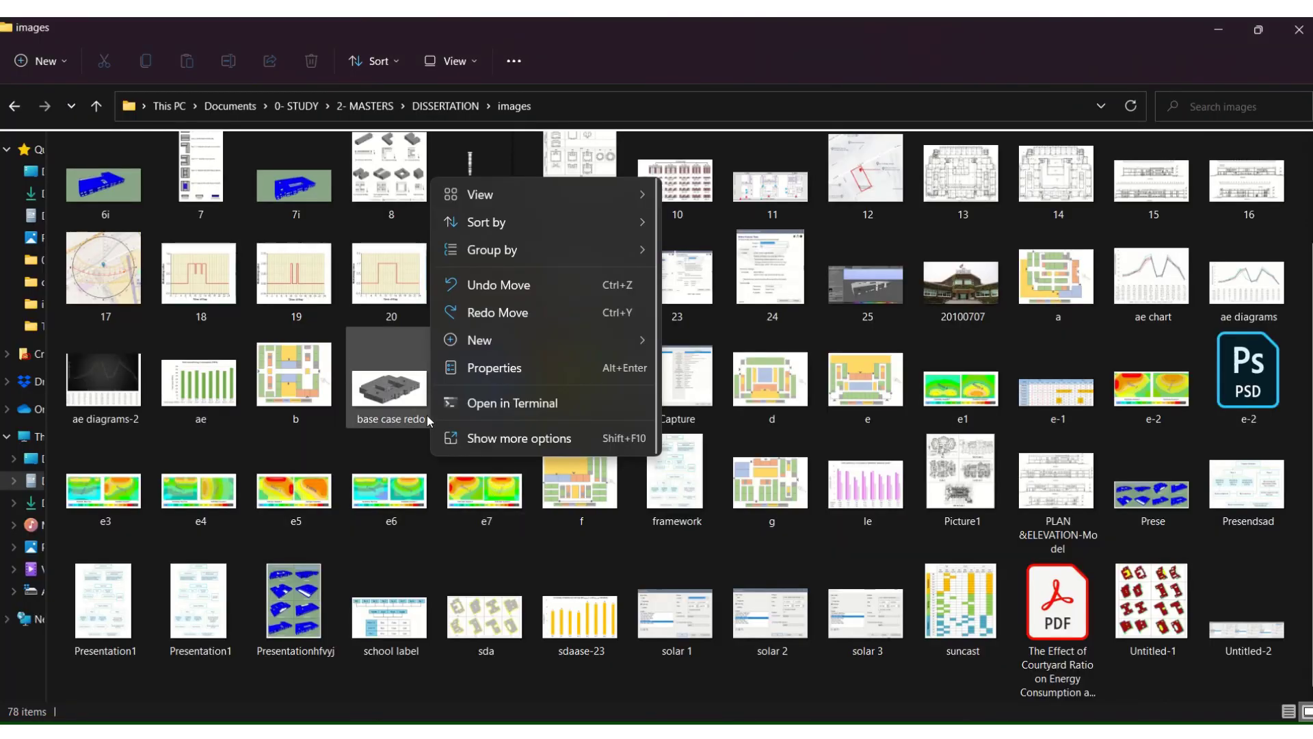
click(513, 368)
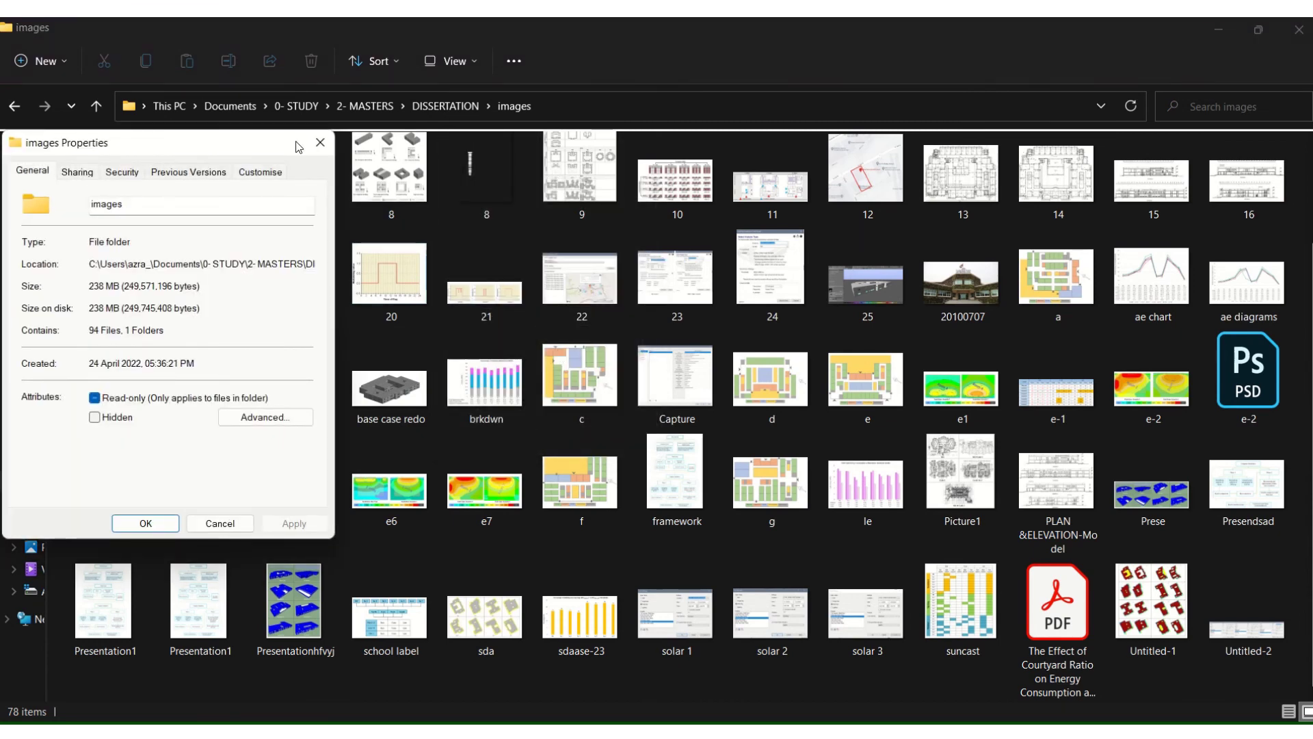
click(320, 142)
click(410, 397)
right_click(415, 396)
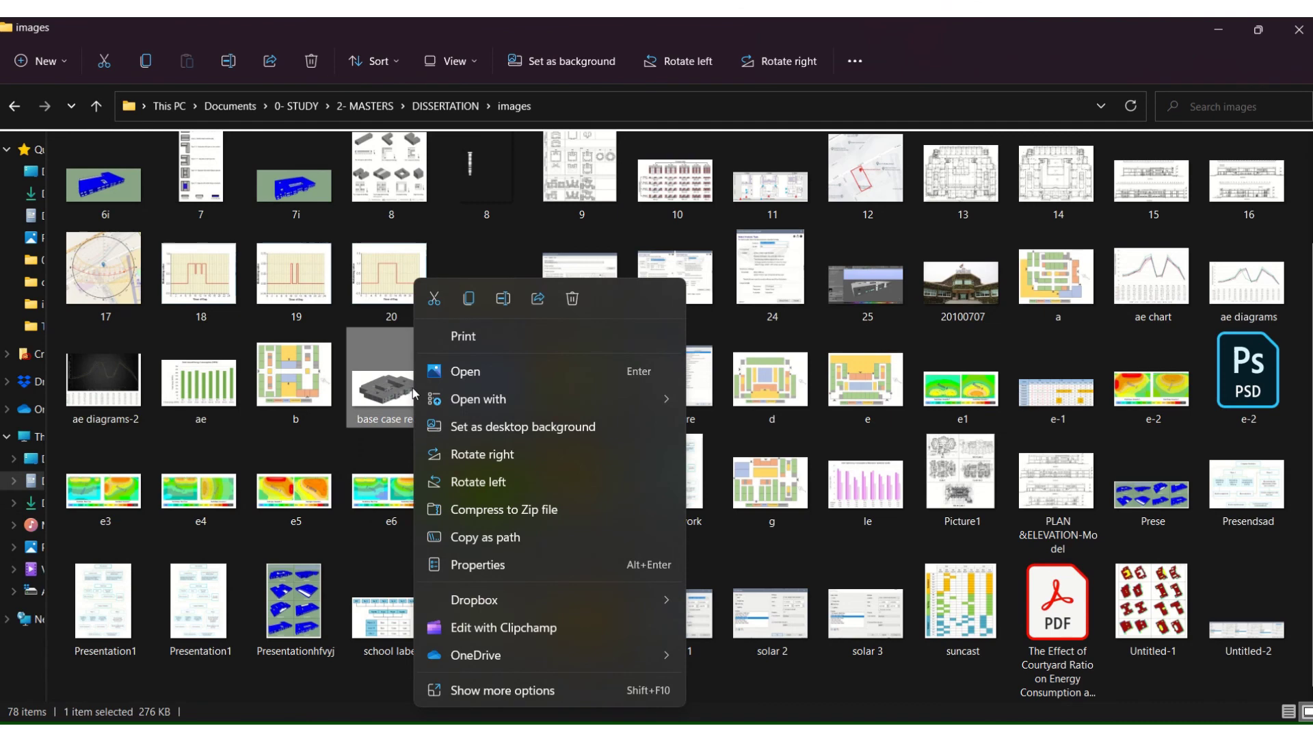
click(479, 562)
click(536, 327)
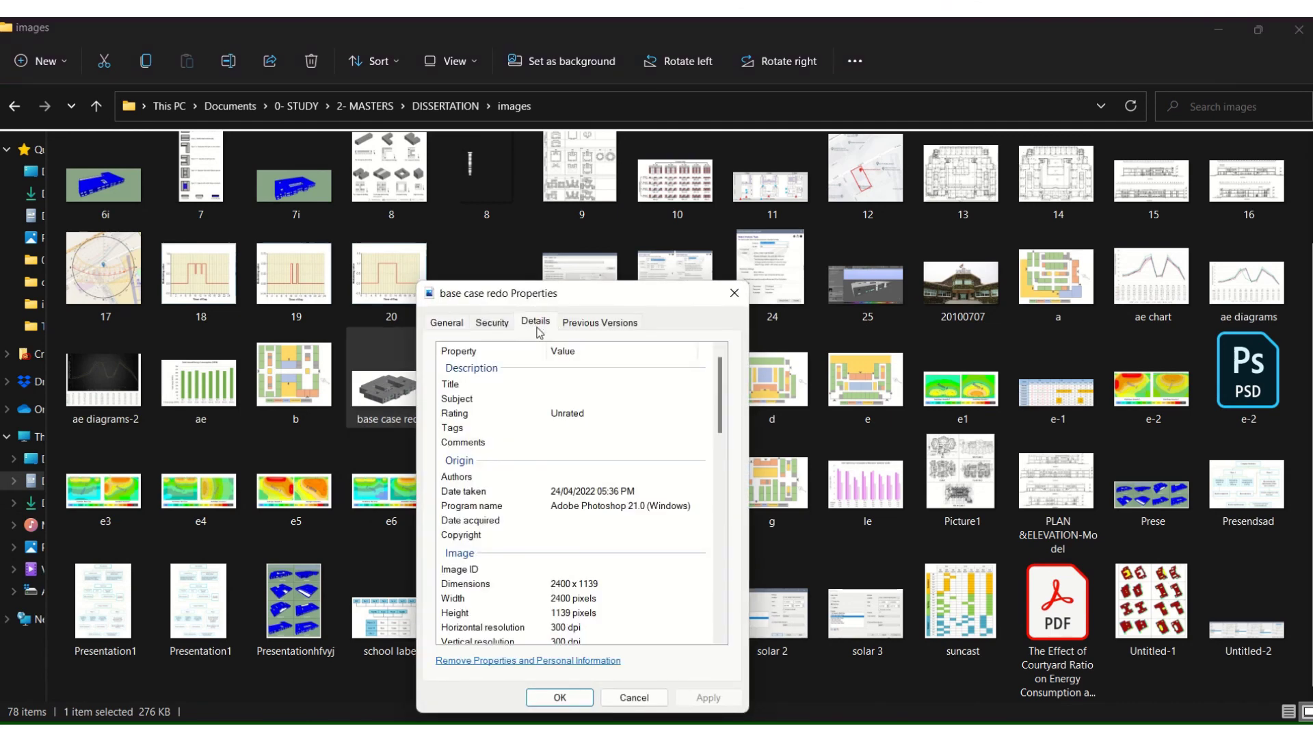
scroll(563, 614, down, 1)
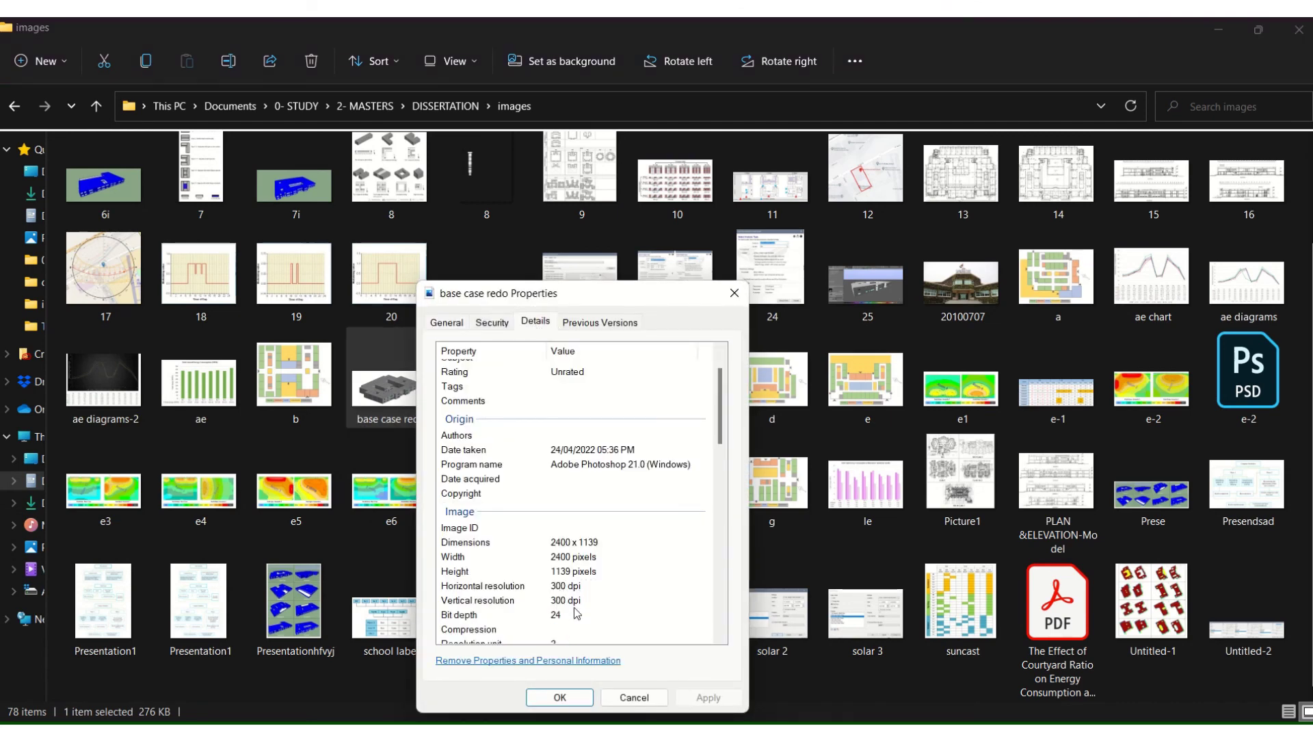
scroll(642, 508, down, 4)
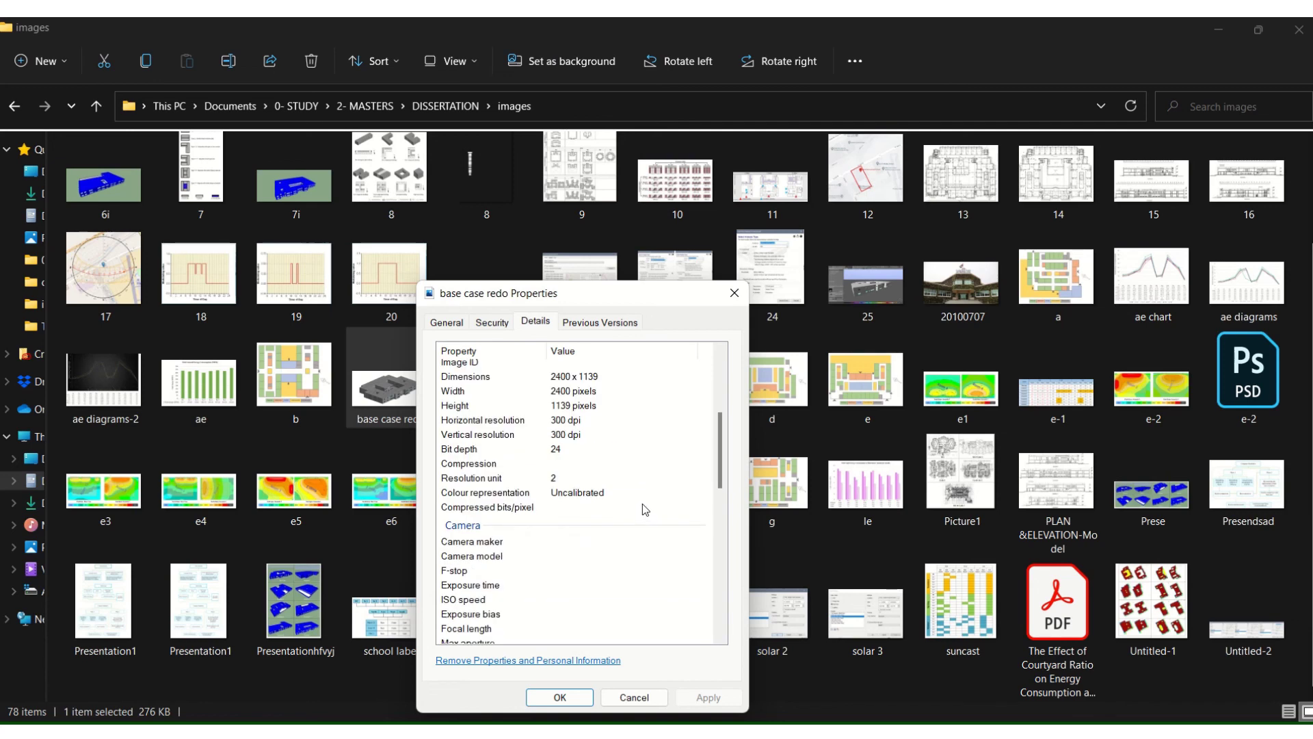
scroll(642, 509, up, 2)
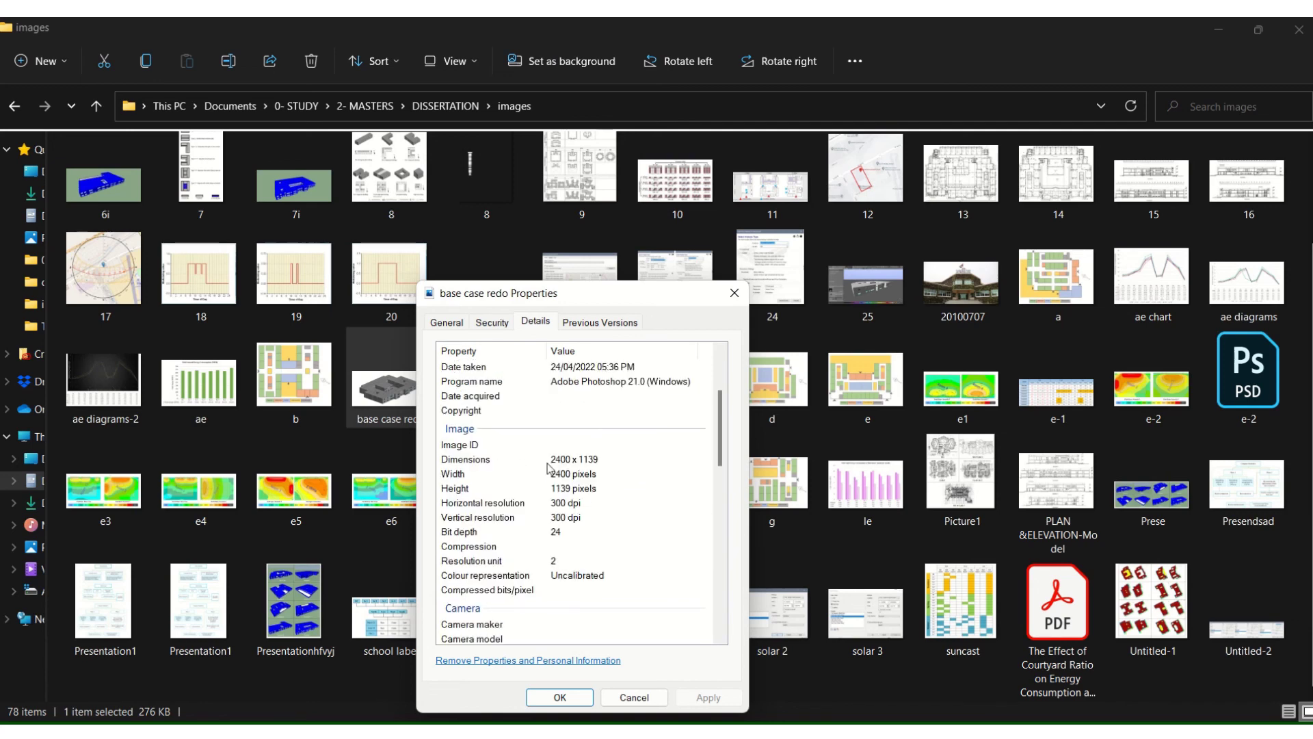
click(735, 292)
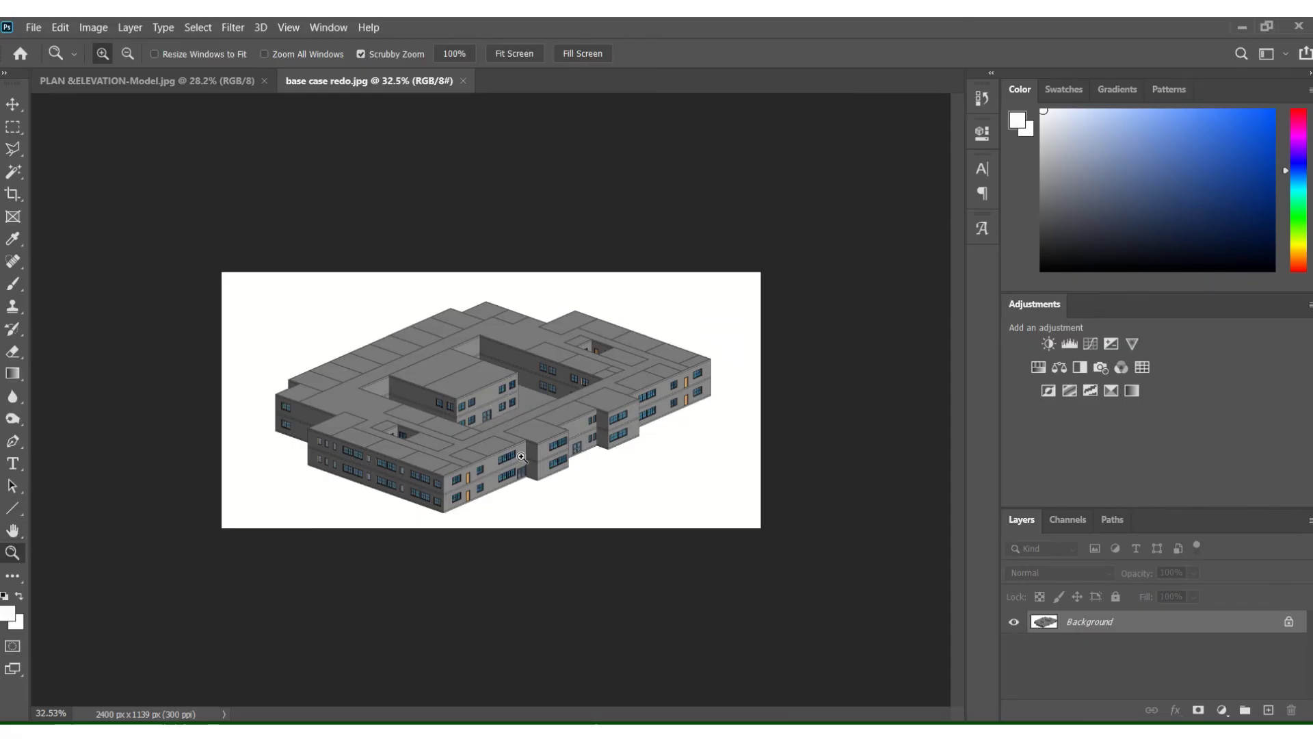
Step: Zoom the base case redo.jpg building render in to about 55% with Scrubby Zoom
drag(523, 457, 548, 454)
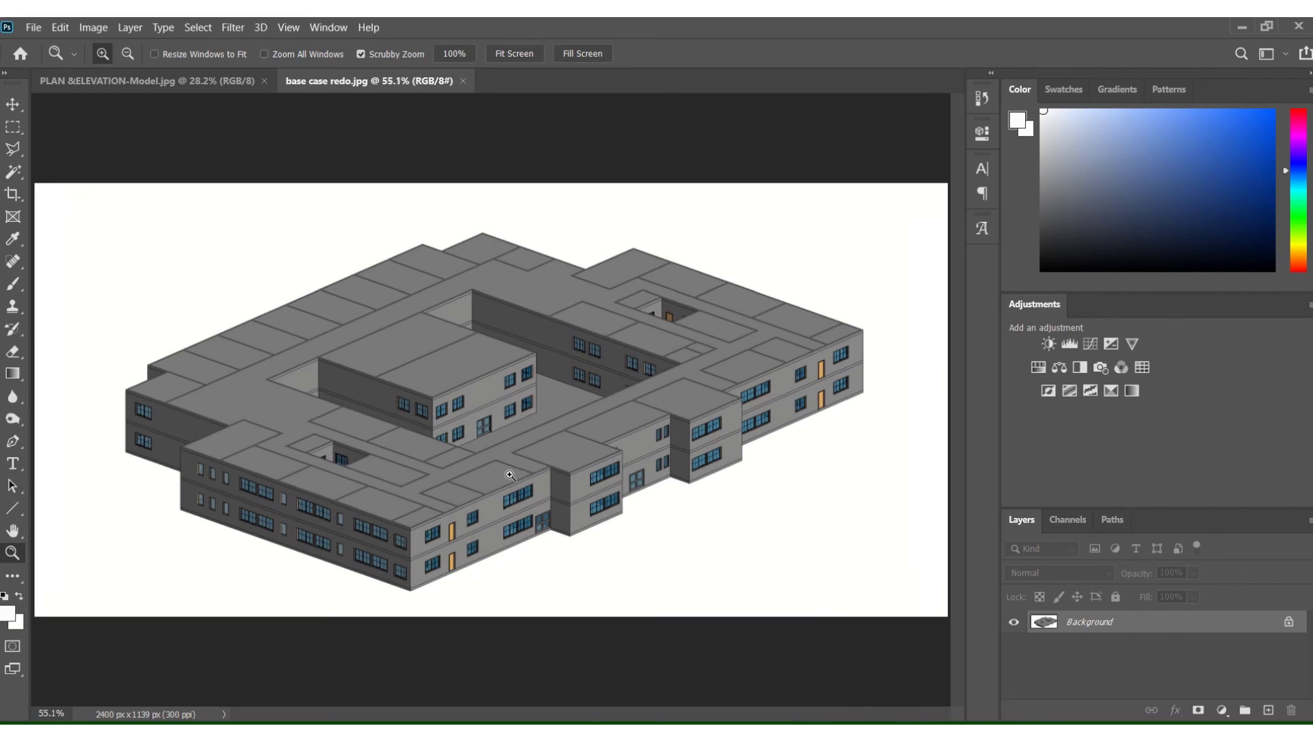